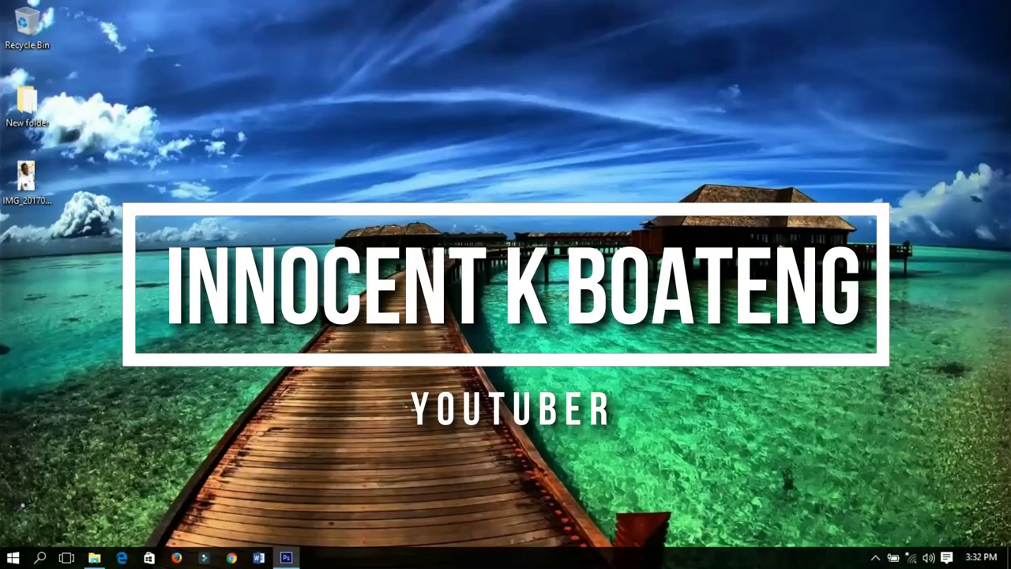
Launch Adobe Photoshop CS6 from the taskbar
{"action": "left_click", "coordinate": [286, 558]}
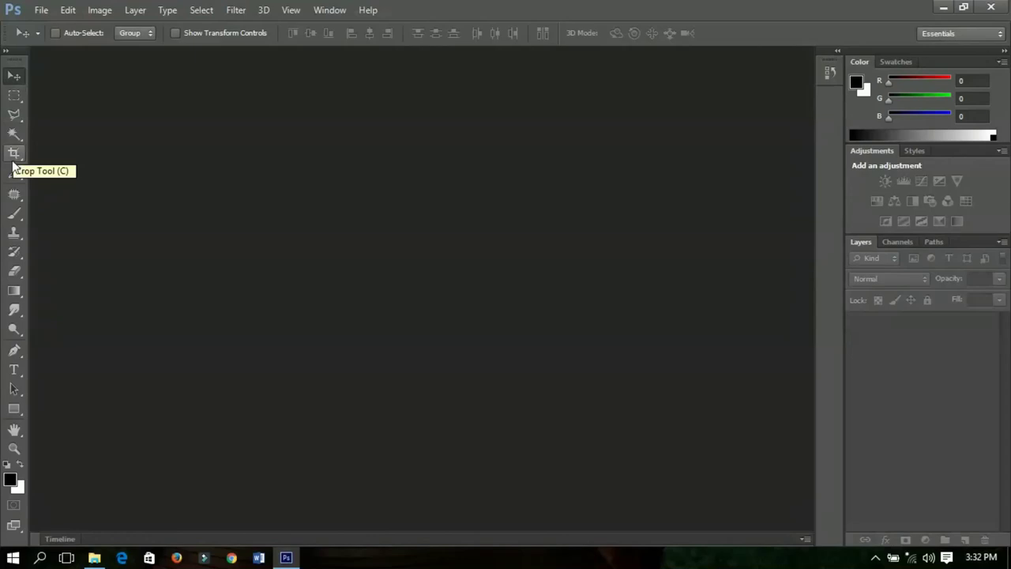
Open IMG_20170115_142254.jpg from the Desktop
{"action": "left_click", "coordinate": [40, 11]}
{"action": "left_click", "coordinate": [49, 40]}
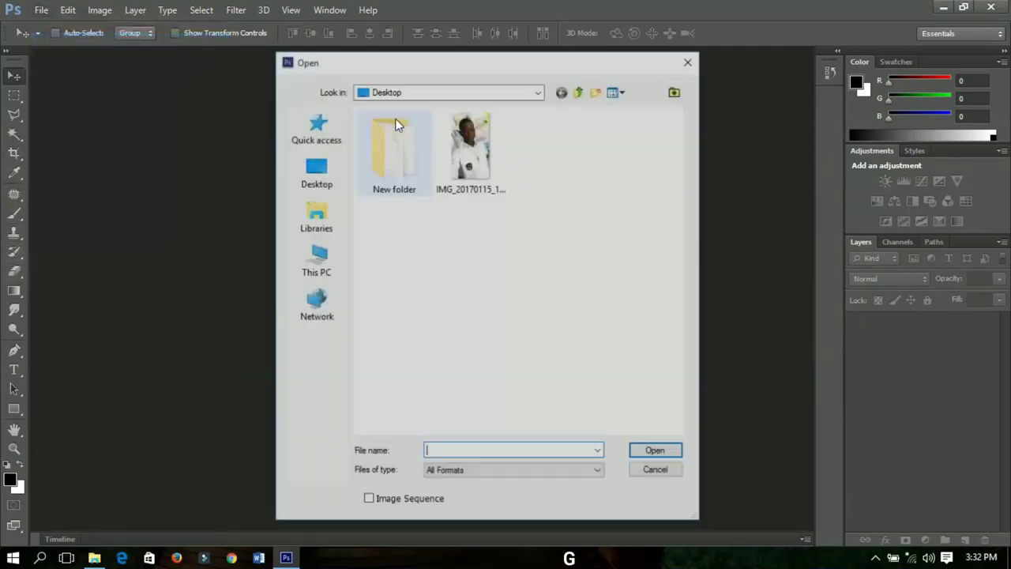
{"action": "left_click", "coordinate": [460, 162]}
{"action": "left_click", "coordinate": [656, 451]}
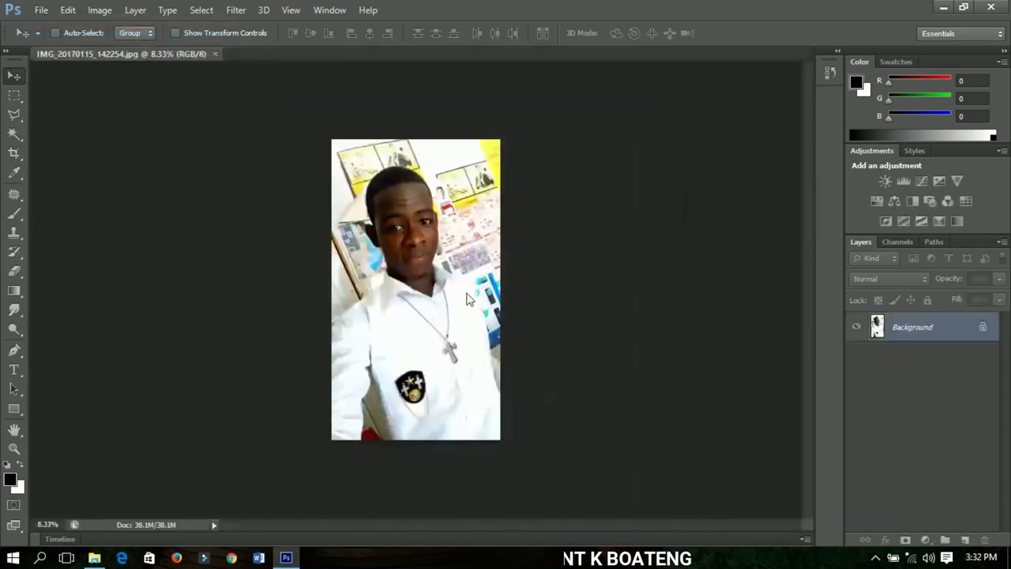
Zoom in on the face, pan to the forehead, and pick the Eyedropper tool
{"action": "key", "text": "ctrl+plus"}
{"action": "key", "text": "ctrl+plus"}
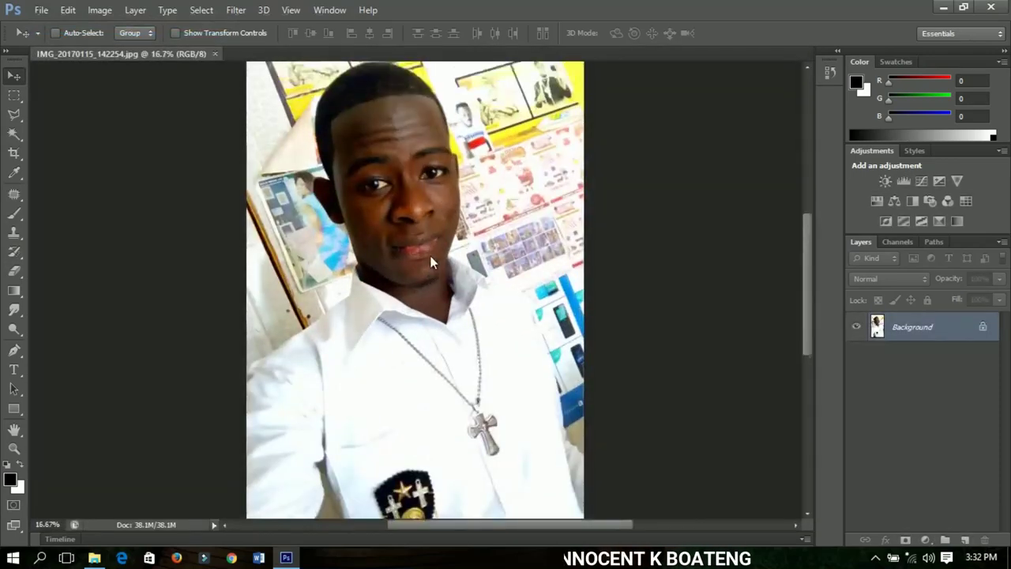
{"action": "key", "text": "ctrl+plus"}
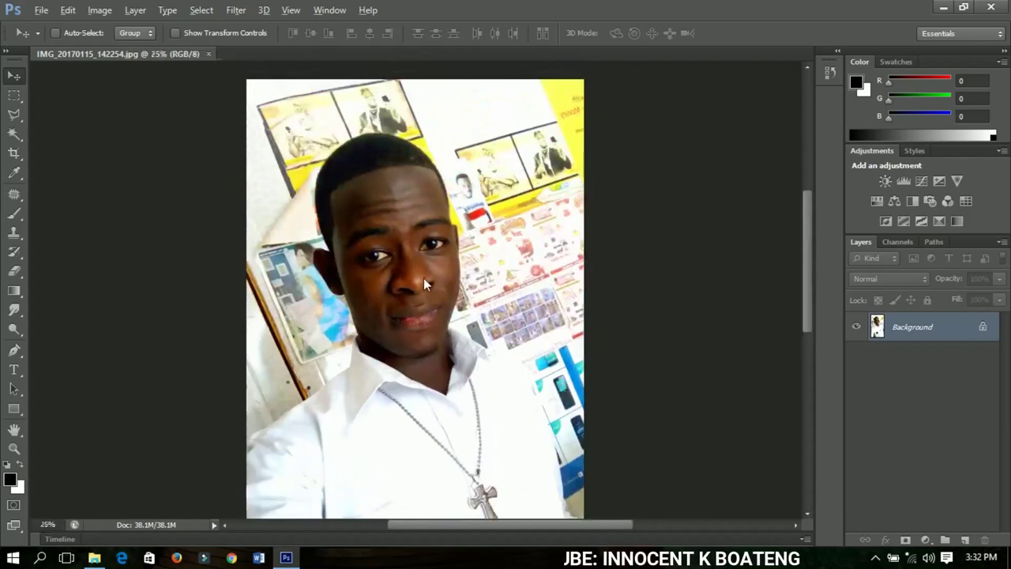
{"action": "key", "text": "ctrl+plus"}
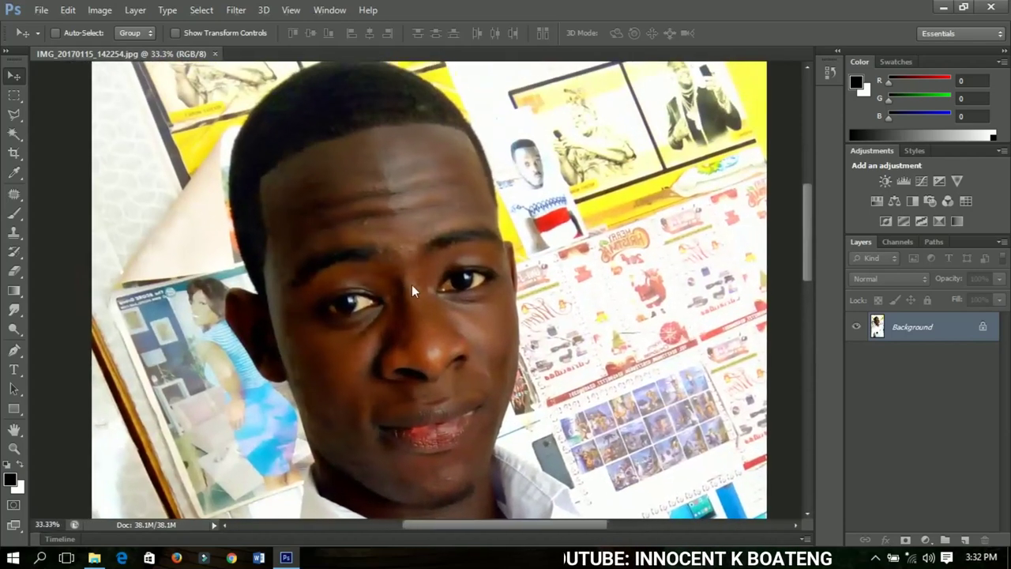
{"action": "left_click_drag", "start_coordinate": [412, 284], "coordinate": [443, 265]}
{"action": "scroll", "coordinate": [446, 231], "scroll_direction": "up", "scroll_amount": 1}
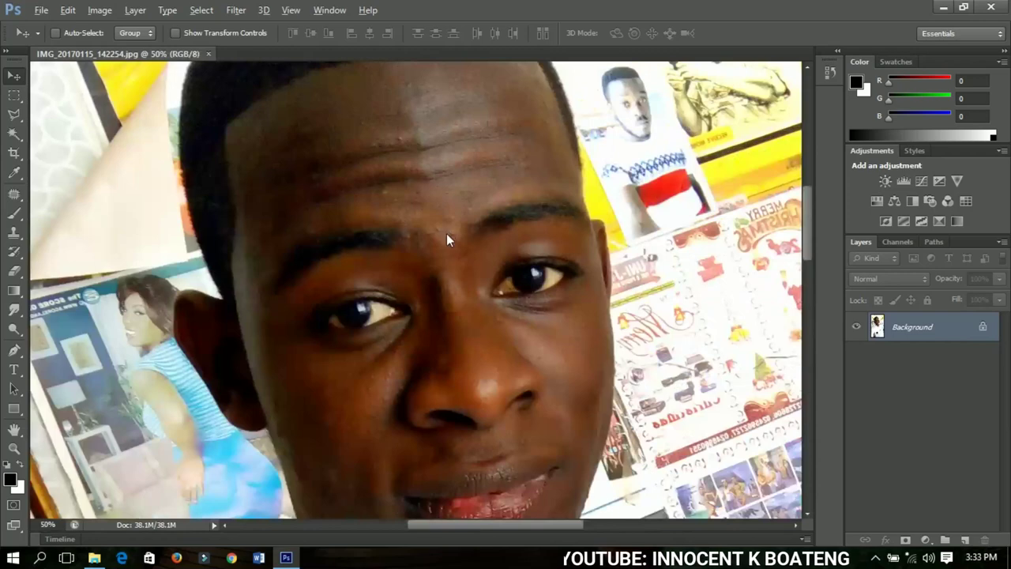
{"action": "scroll", "coordinate": [440, 250], "scroll_direction": "down", "scroll_amount": 1}
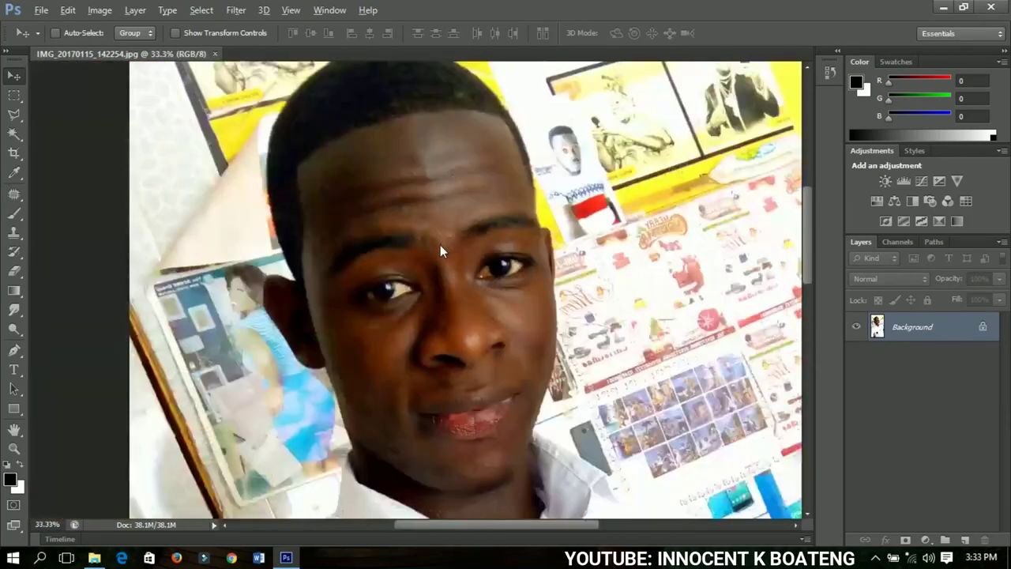
{"action": "scroll", "coordinate": [440, 251], "scroll_direction": "down", "scroll_amount": 3}
{"action": "left_click", "coordinate": [13, 174]}
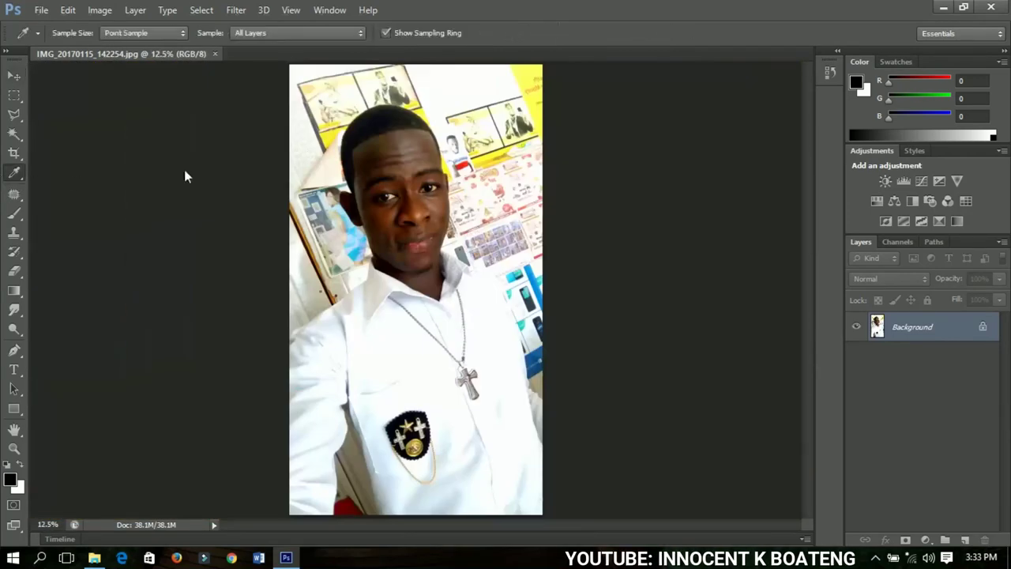
Sample the skin tone, then the poster yellow (R254 G255 B89) as the foreground colour
{"action": "scroll", "coordinate": [433, 140], "scroll_direction": "up", "scroll_amount": 2}
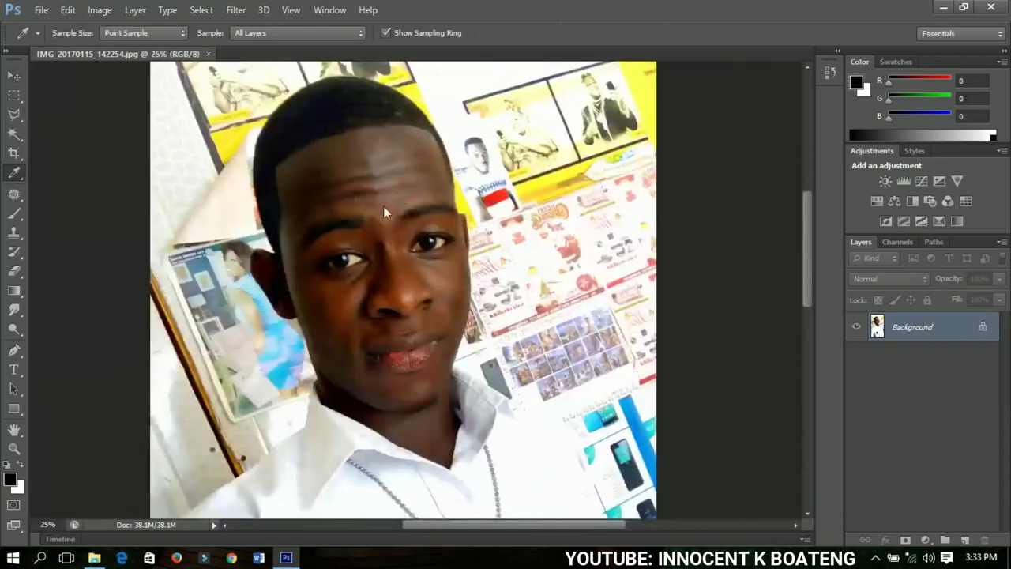
{"action": "scroll", "coordinate": [439, 217], "scroll_direction": "left", "scroll_amount": 2}
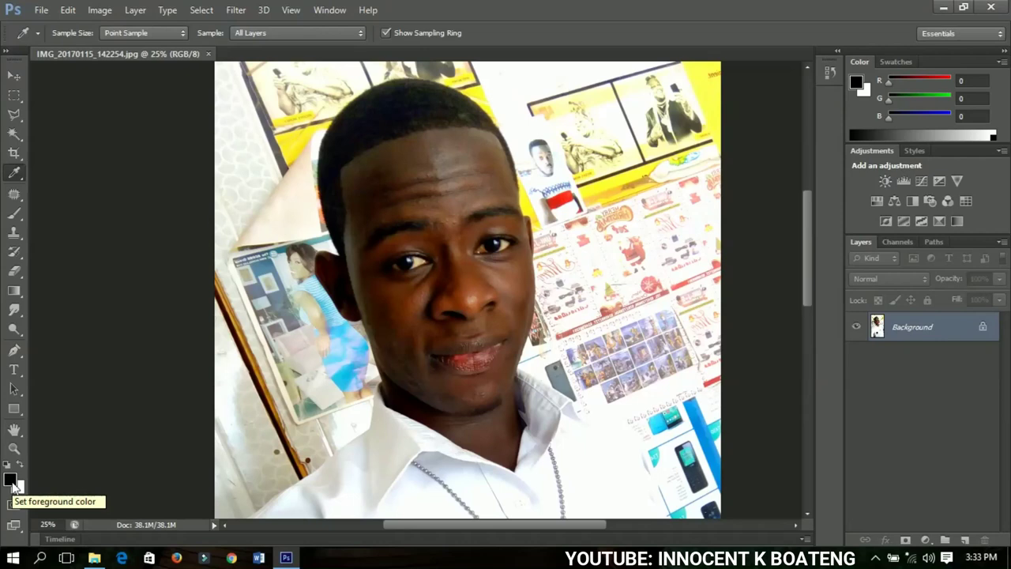
{"action": "left_click", "coordinate": [496, 184]}
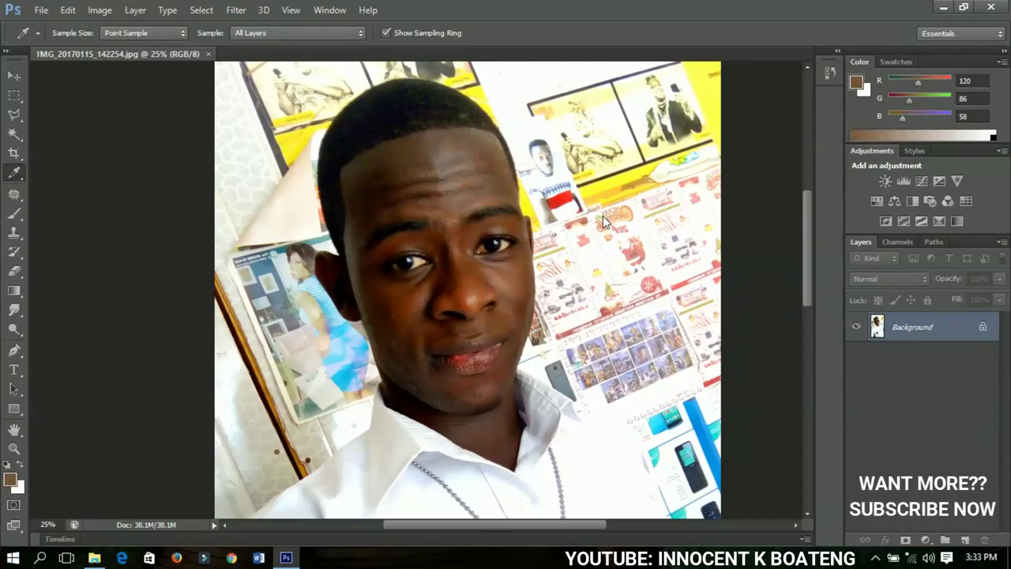
{"action": "scroll", "coordinate": [603, 216], "scroll_direction": "right", "scroll_amount": 3}
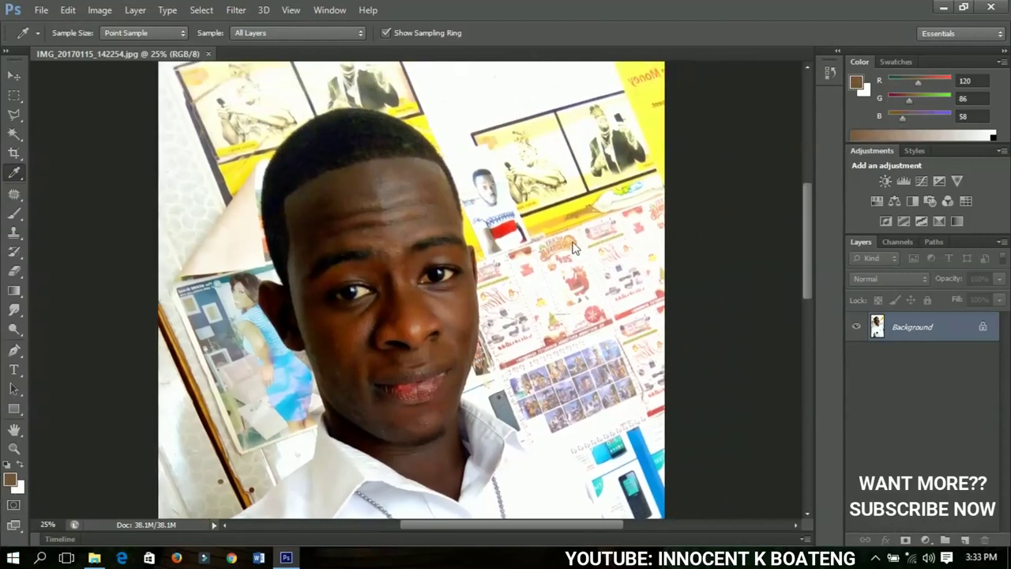
{"action": "left_click", "coordinate": [652, 142]}
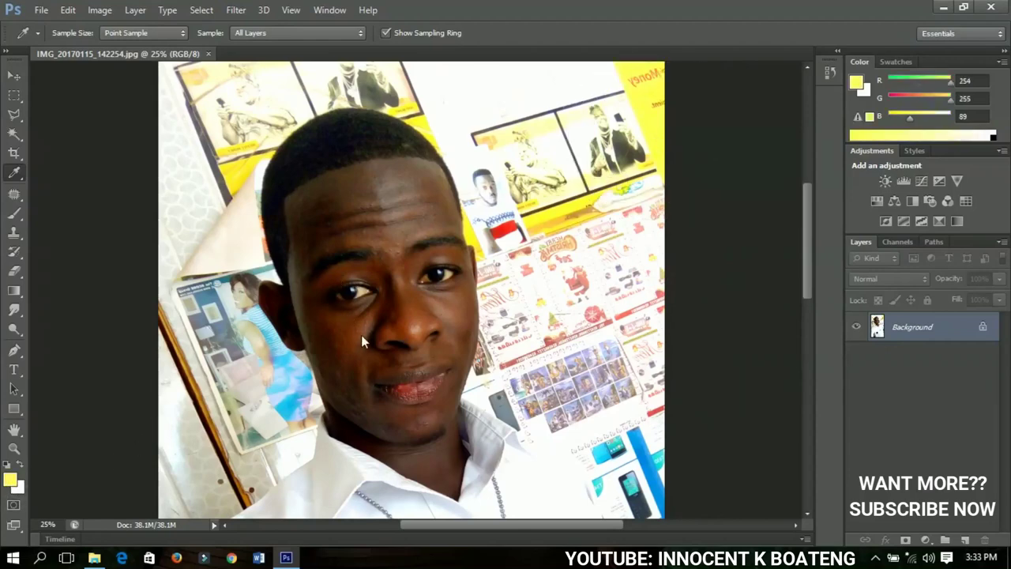
{"action": "left_click_drag", "start_coordinate": [323, 330], "coordinate": [375, 311]}
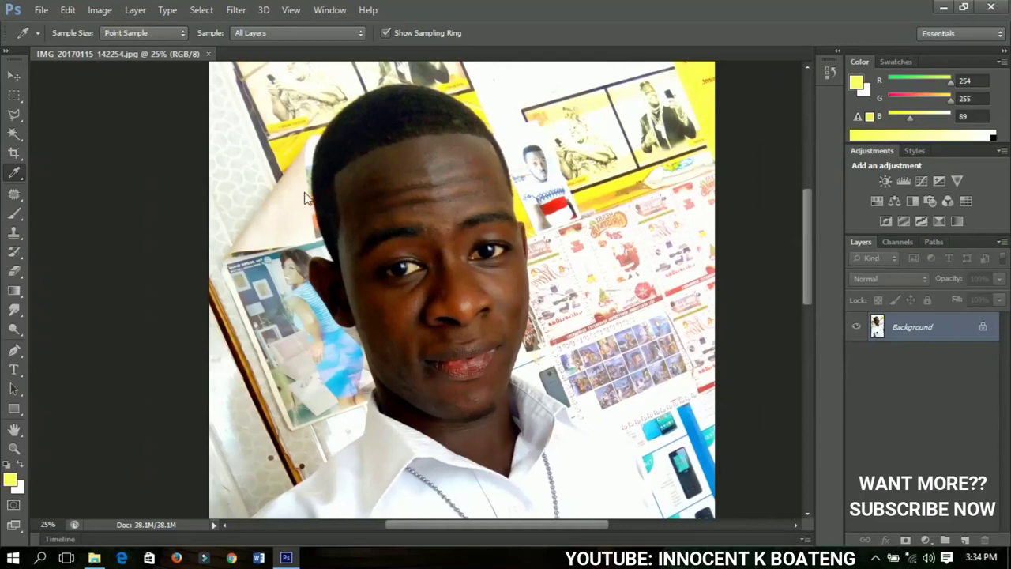
{"action": "left_click", "coordinate": [16, 200]}
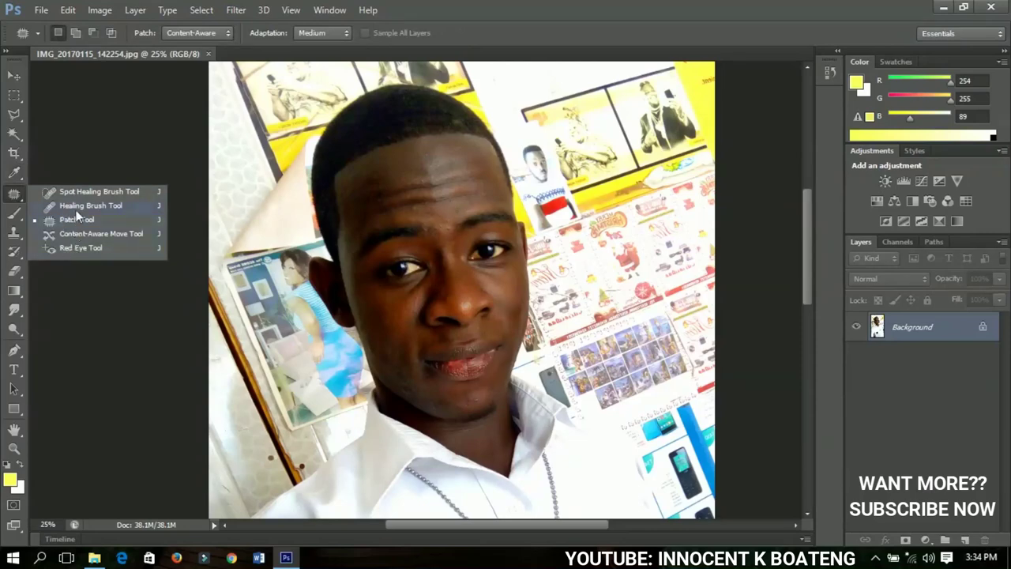
Heal the small forehead spot with the Content-Aware Spot Healing Brush at size 30
{"action": "left_click", "coordinate": [76, 191]}
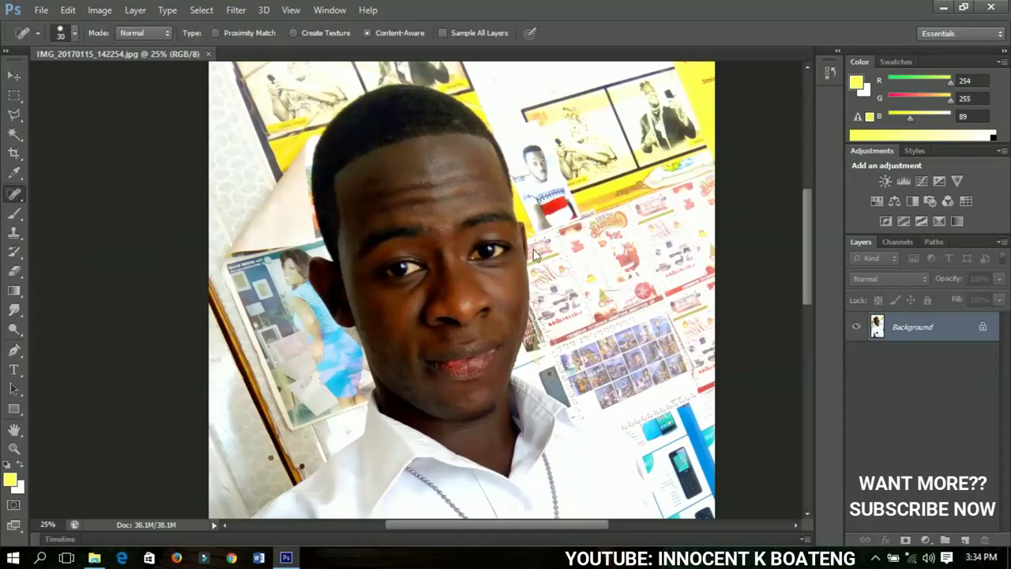
{"action": "scroll", "coordinate": [444, 229], "scroll_direction": "up", "scroll_amount": 3}
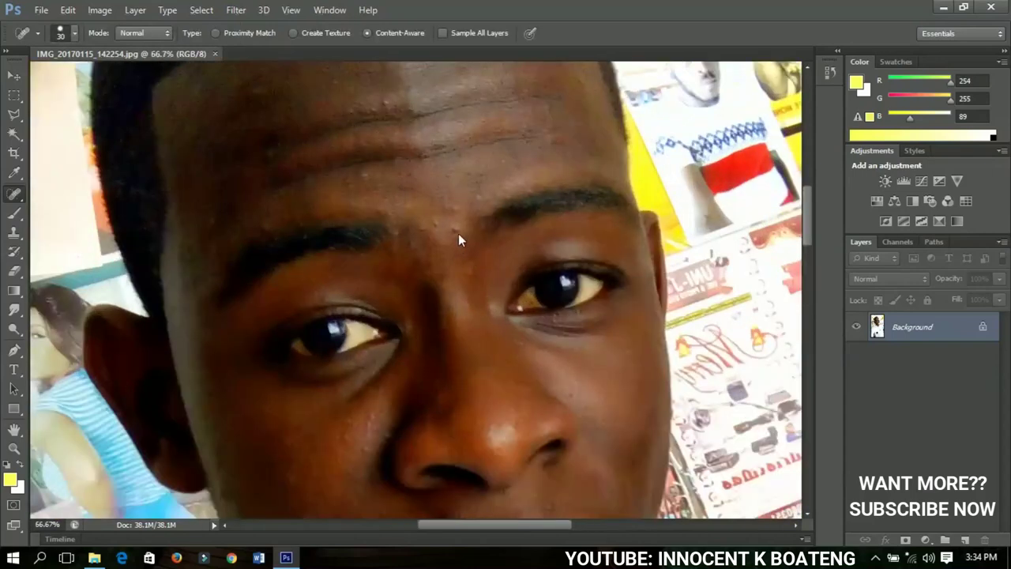
{"action": "scroll", "coordinate": [463, 273], "scroll_direction": "down", "scroll_amount": 2}
{"action": "scroll", "coordinate": [461, 253], "scroll_direction": "up", "scroll_amount": 1}
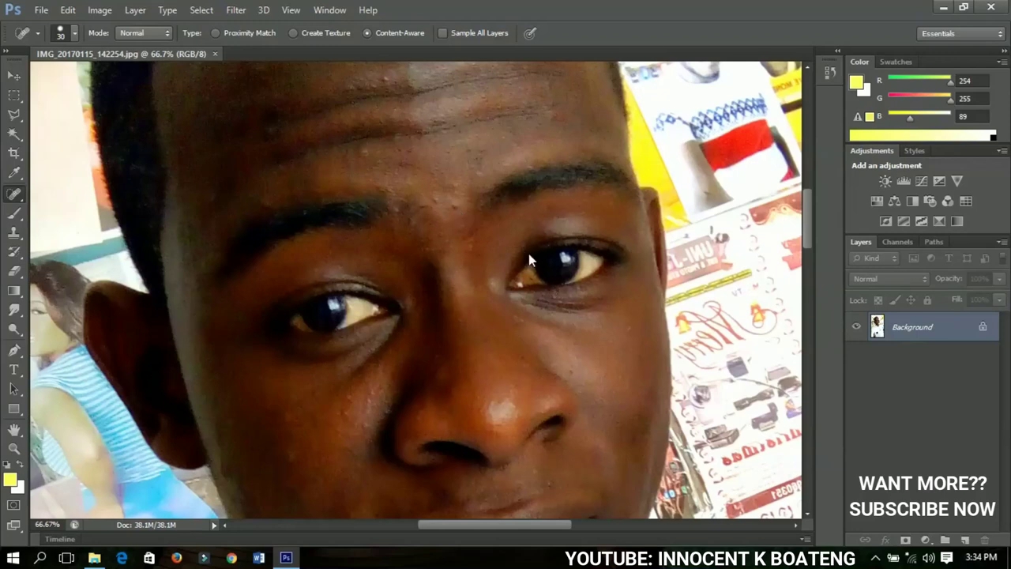
{"action": "left_click", "coordinate": [456, 206]}
Brush over the dark mark on the cheek with spot healing to remove it
{"action": "scroll", "coordinate": [476, 360], "scroll_direction": "up", "scroll_amount": 2}
{"action": "scroll", "coordinate": [402, 188], "scroll_direction": "up", "scroll_amount": 2}
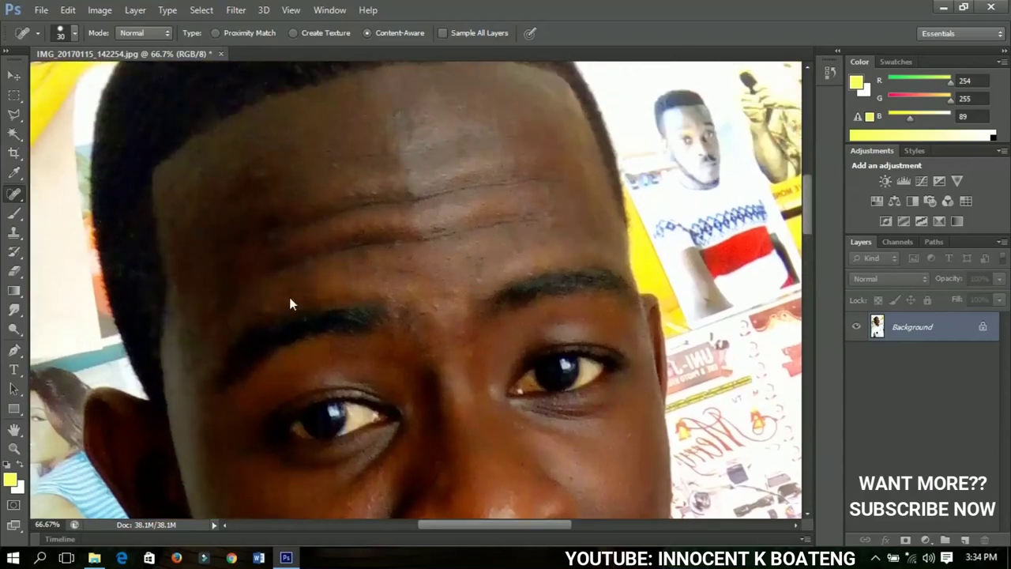
{"action": "left_click_drag", "start_coordinate": [278, 304], "coordinate": [387, 227]}
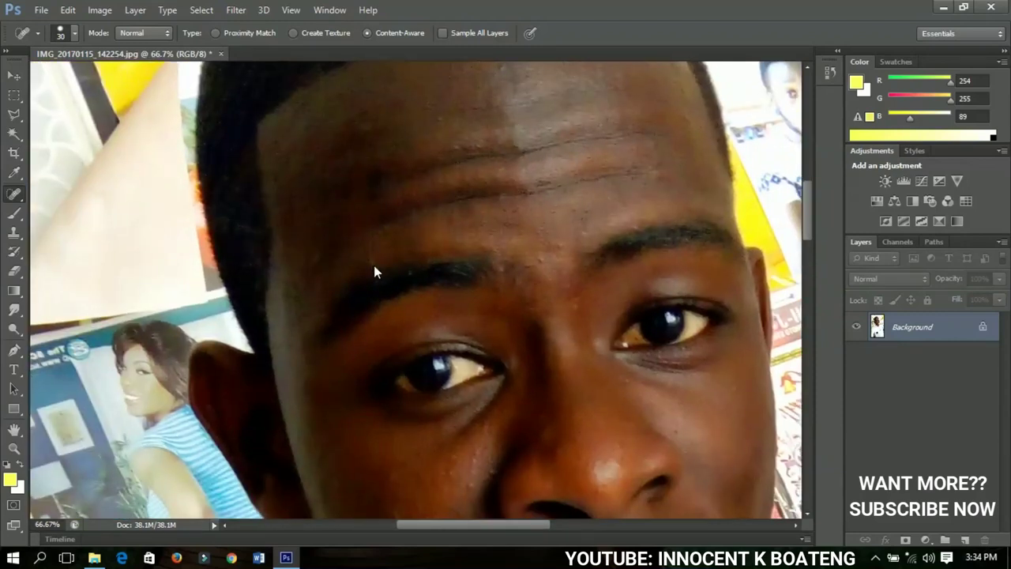
{"action": "left_click_drag", "start_coordinate": [343, 322], "coordinate": [451, 232]}
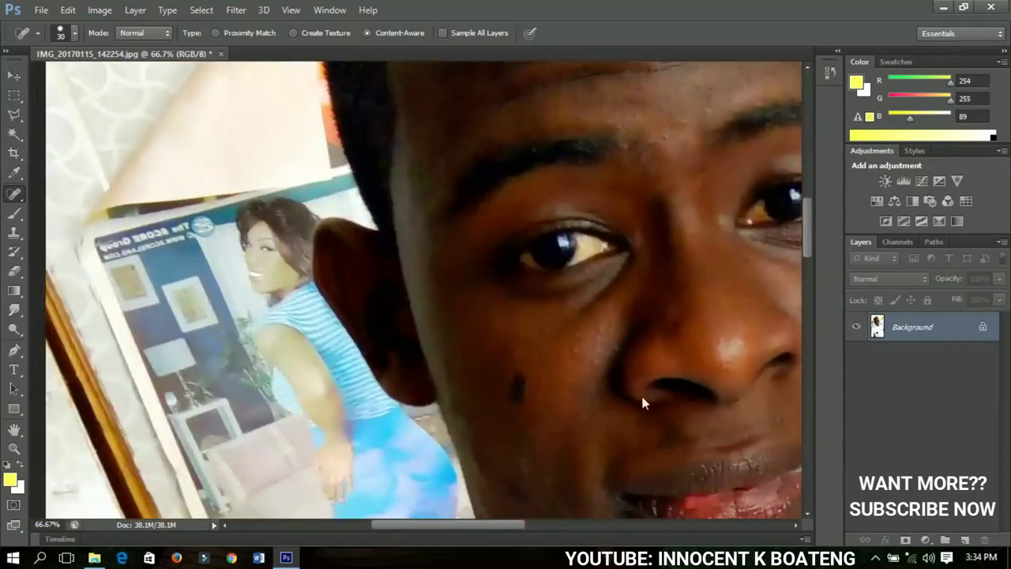
{"action": "left_click_drag", "start_coordinate": [517, 399], "coordinate": [435, 308]}
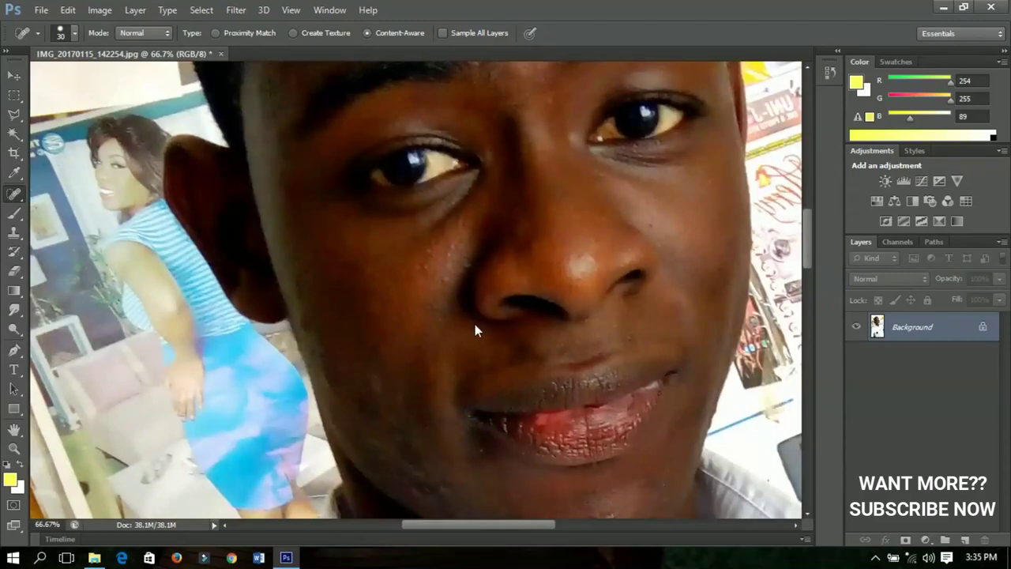
{"action": "scroll", "coordinate": [242, 325], "scroll_direction": "up", "scroll_amount": 3}
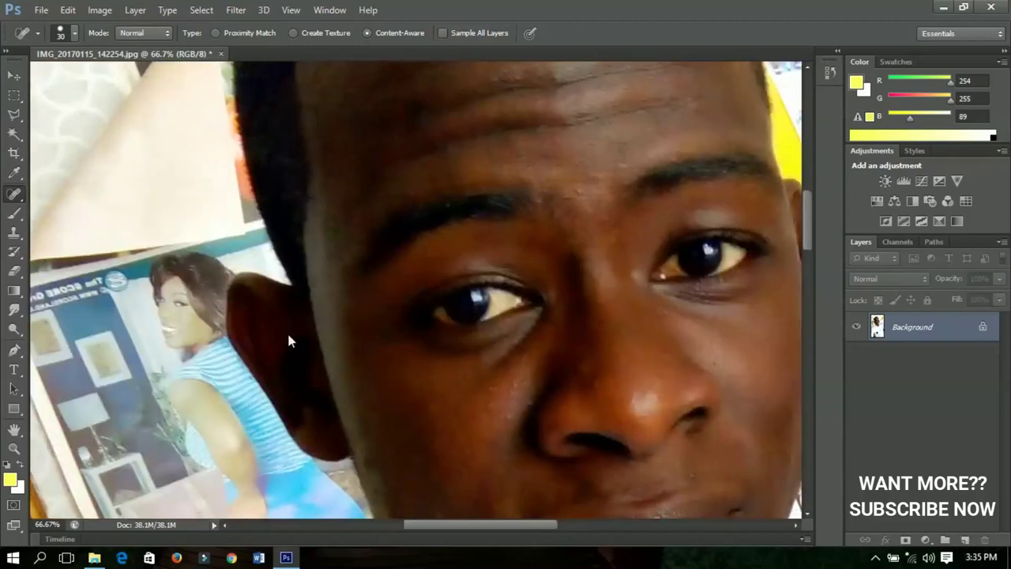
{"action": "scroll", "coordinate": [287, 331], "scroll_direction": "down", "scroll_amount": 2}
{"action": "right_click", "coordinate": [16, 196]}
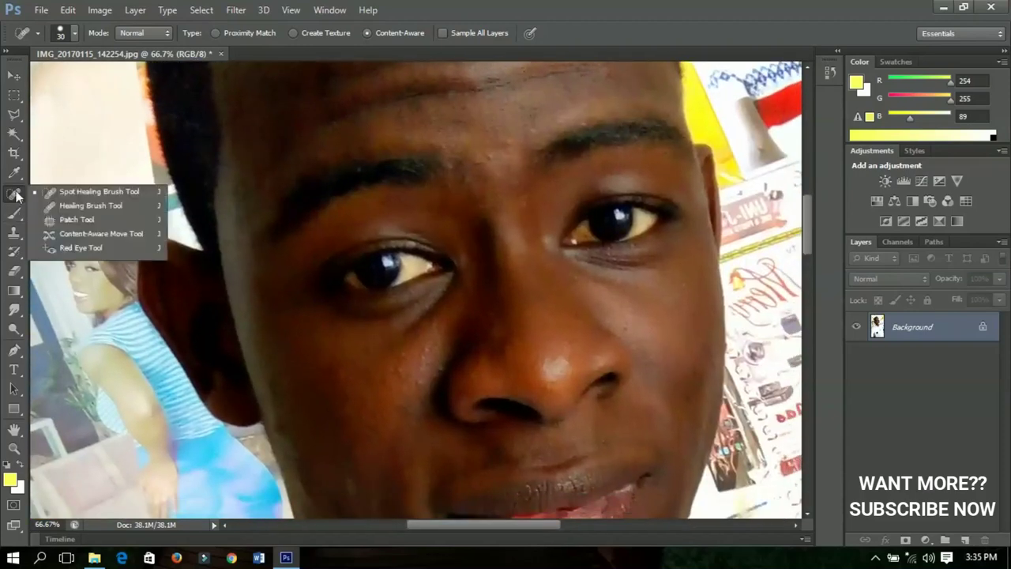
Switch to the Healing Brush (size 25, Sampled source) and dismiss the missing-source warning
{"action": "left_click", "coordinate": [82, 207]}
{"action": "scroll", "coordinate": [544, 334], "scroll_direction": "up", "scroll_amount": 1}
{"action": "scroll", "coordinate": [542, 335], "scroll_direction": "down", "scroll_amount": 3}
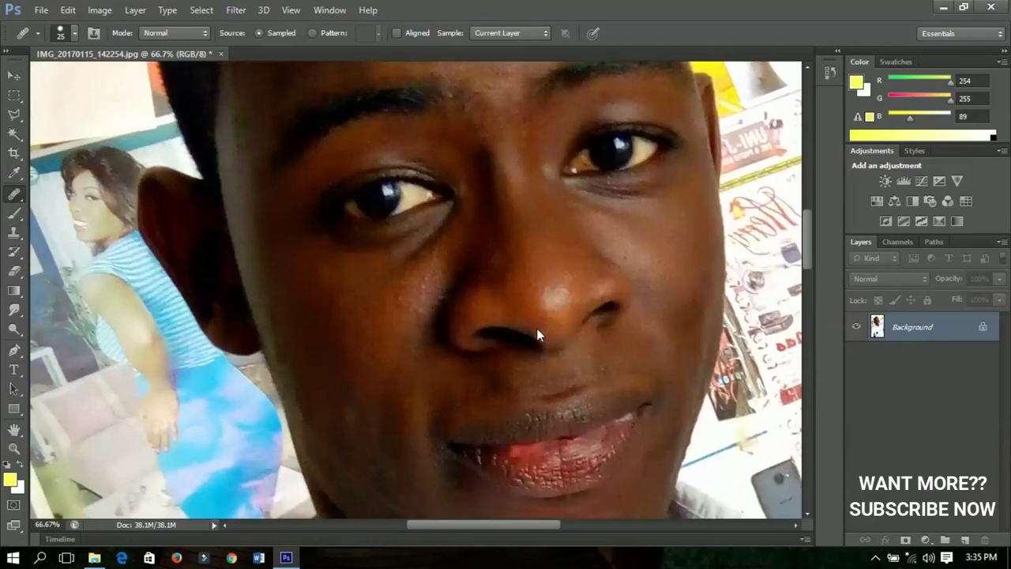
{"action": "left_click_drag", "start_coordinate": [444, 382], "coordinate": [497, 286]}
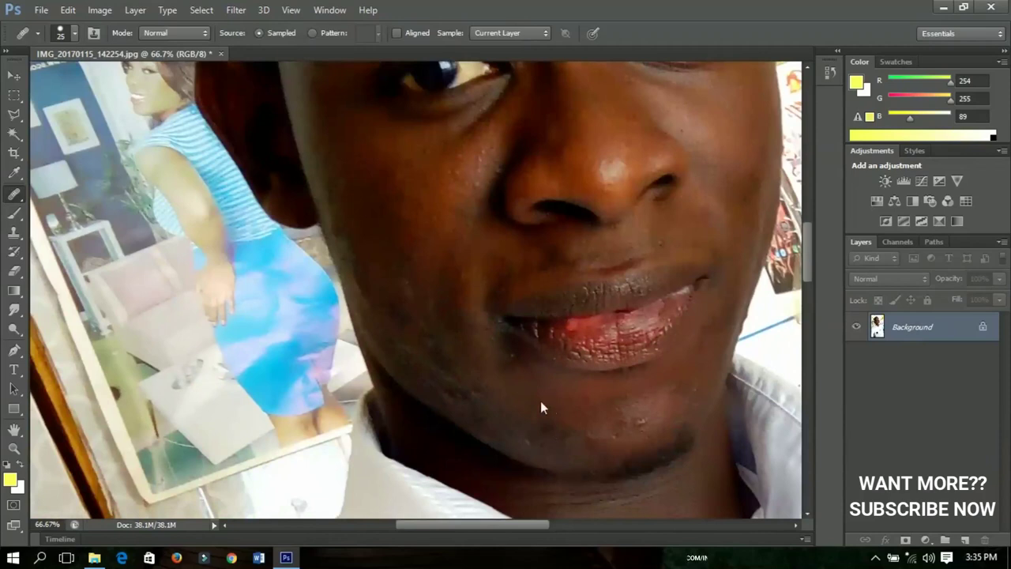
{"action": "scroll", "coordinate": [515, 385], "scroll_direction": "up", "scroll_amount": 1}
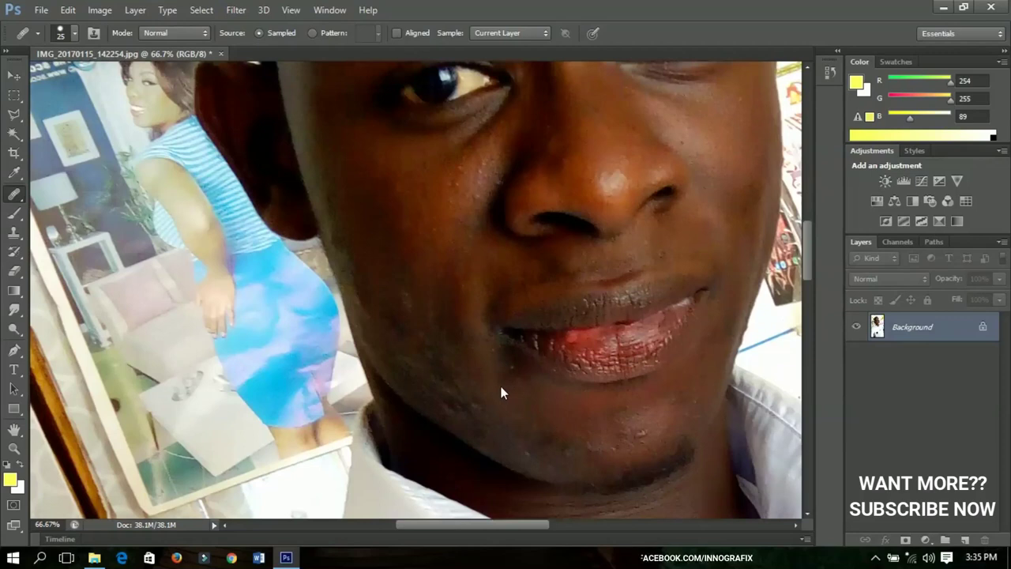
{"action": "left_click", "coordinate": [485, 378]}
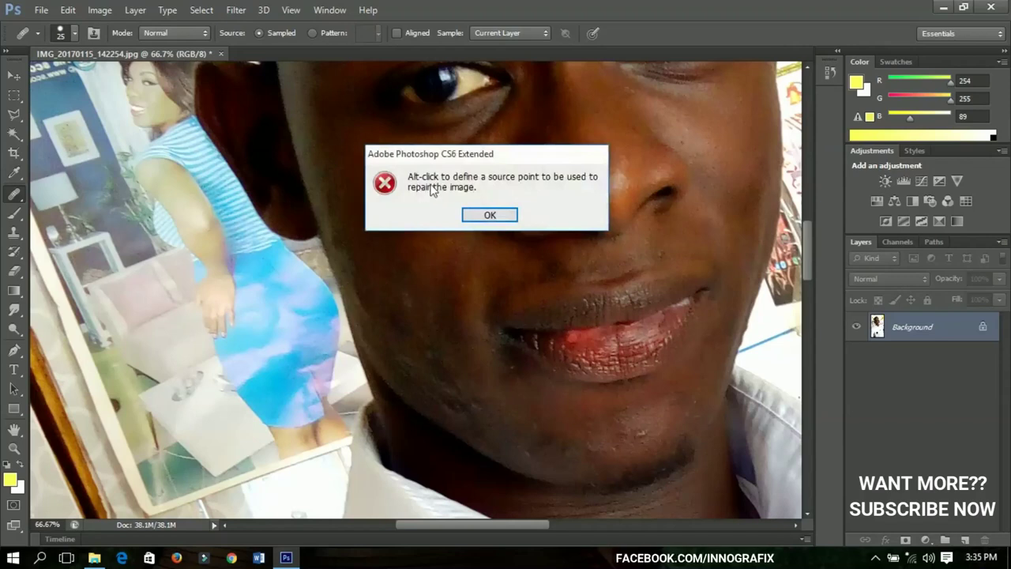
{"action": "left_click", "coordinate": [491, 215]}
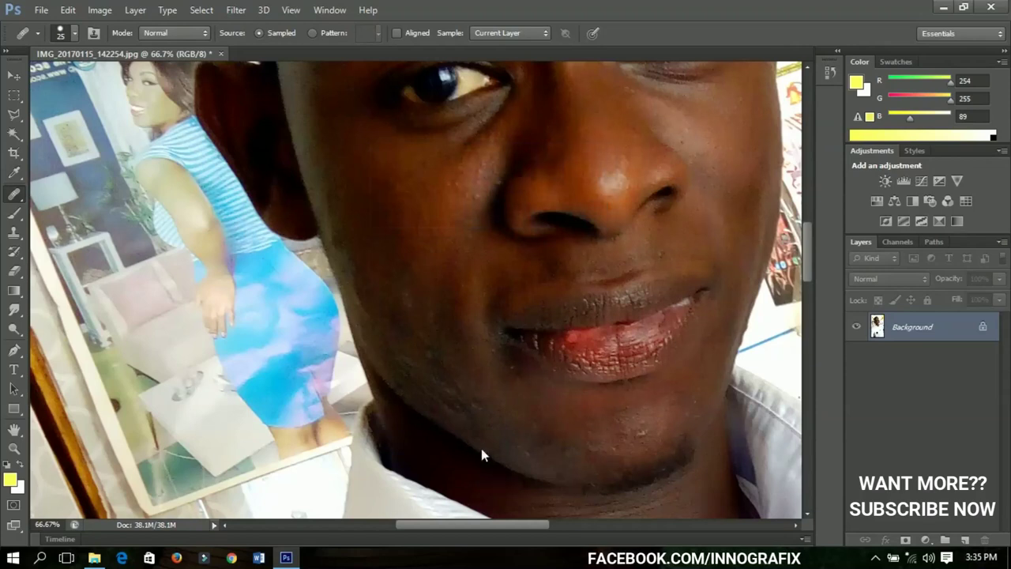
Paint the Healing Brush over the chin blemishes to smooth the skin
{"action": "scroll", "coordinate": [481, 448], "scroll_direction": "down", "scroll_amount": 1}
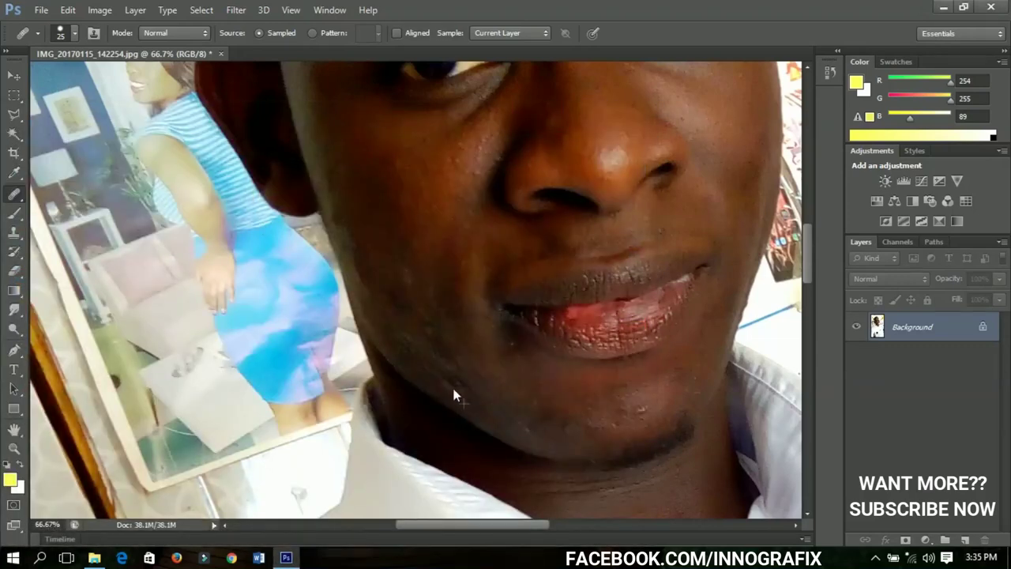
{"action": "scroll", "coordinate": [553, 444], "scroll_direction": "down", "scroll_amount": 1}
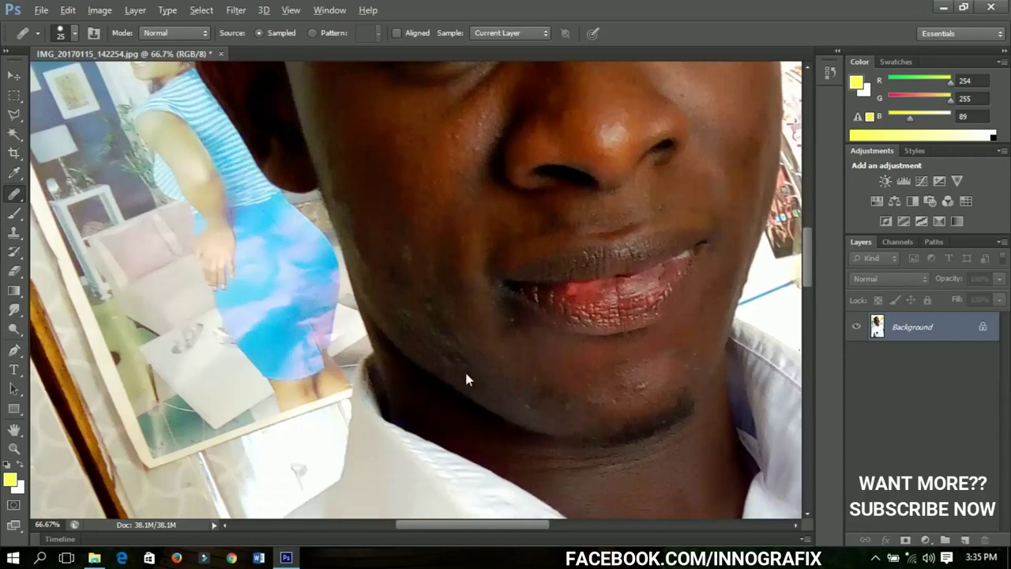
{"action": "left_click", "coordinate": [501, 386]}
{"action": "left_click_drag", "start_coordinate": [504, 376], "coordinate": [446, 414]}
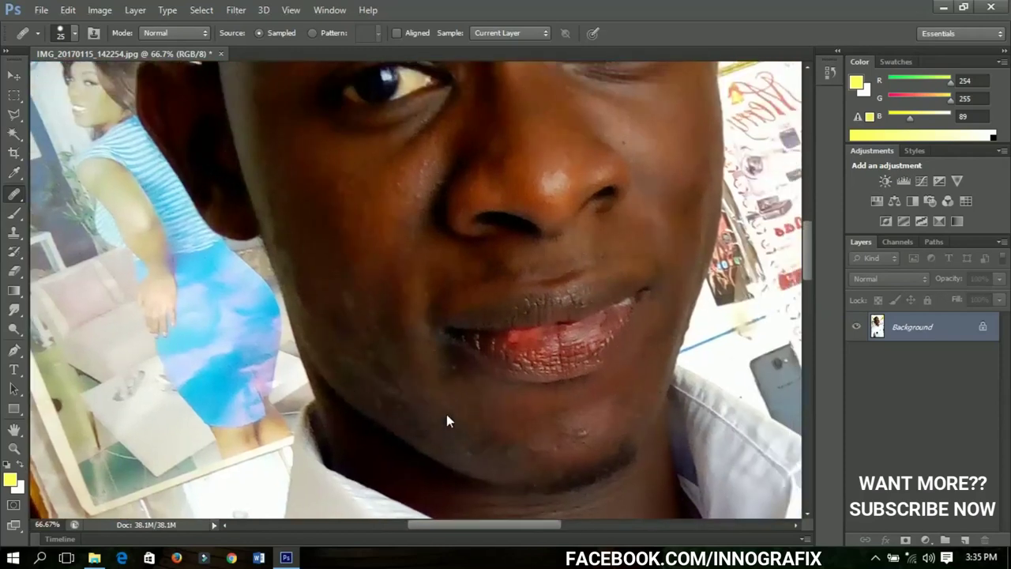
{"action": "right_click", "coordinate": [14, 193]}
Patch out the chin blemish below the lower lip with the Content-Aware Patch Tool, then deselect
{"action": "left_click", "coordinate": [76, 217]}
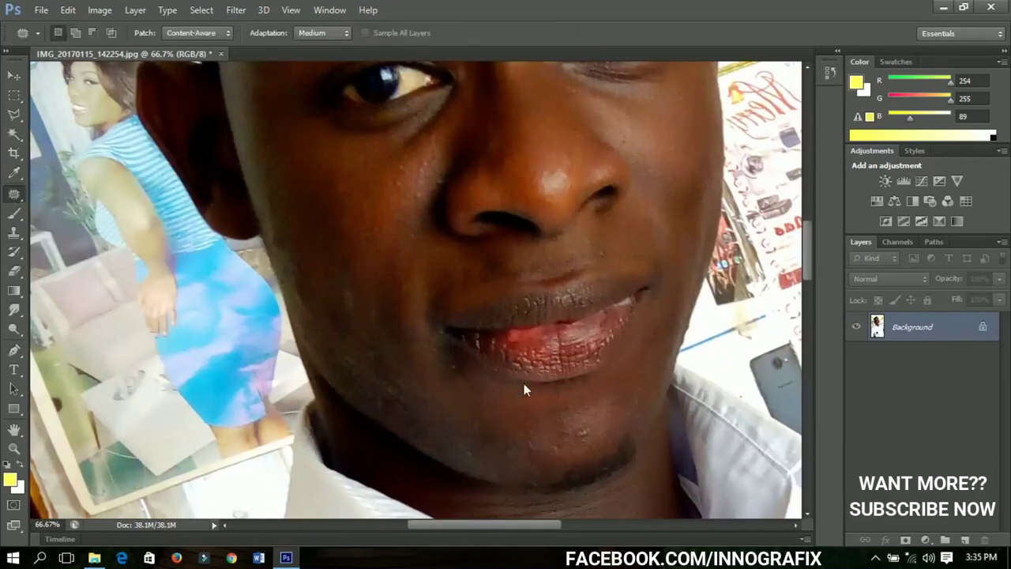
{"action": "scroll", "coordinate": [524, 383], "scroll_direction": "down", "scroll_amount": 1}
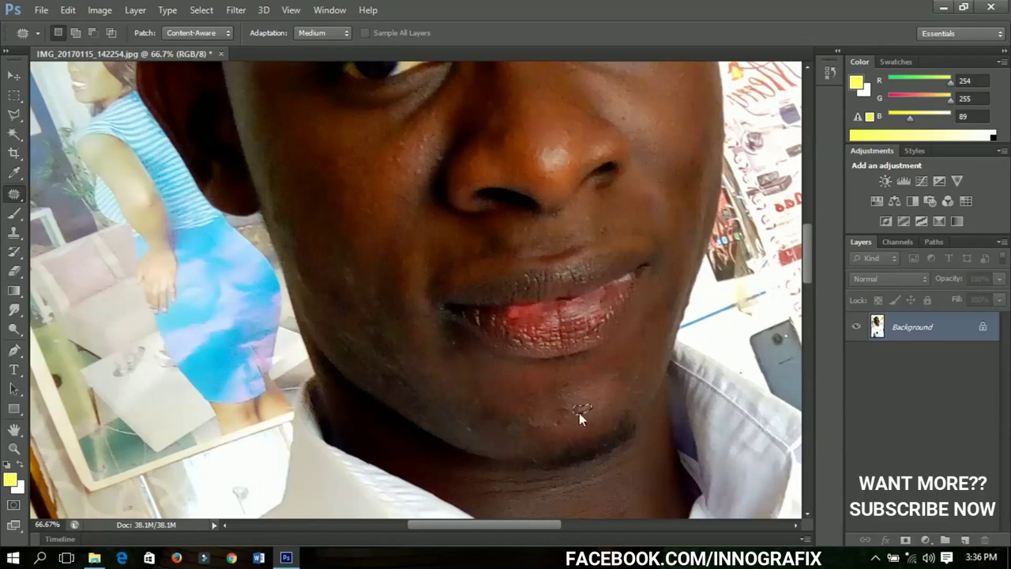
{"action": "left_click_drag", "start_coordinate": [608, 389], "coordinate": [611, 395]}
{"action": "scroll", "coordinate": [576, 415], "scroll_direction": "up", "scroll_amount": 3}
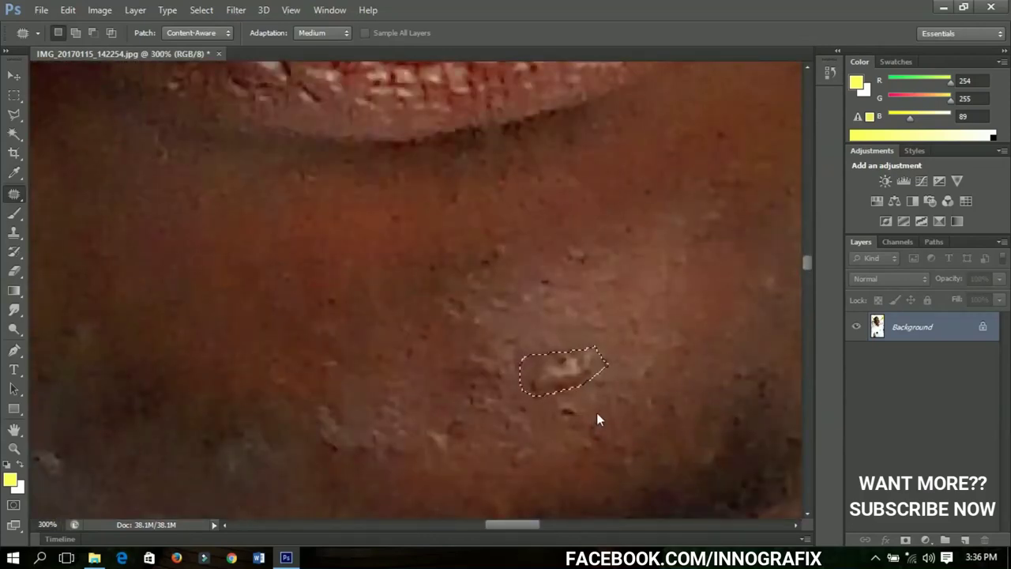
{"action": "key", "text": "ctrl+d"}
{"action": "scroll", "coordinate": [586, 406], "scroll_direction": "down", "scroll_amount": 7}
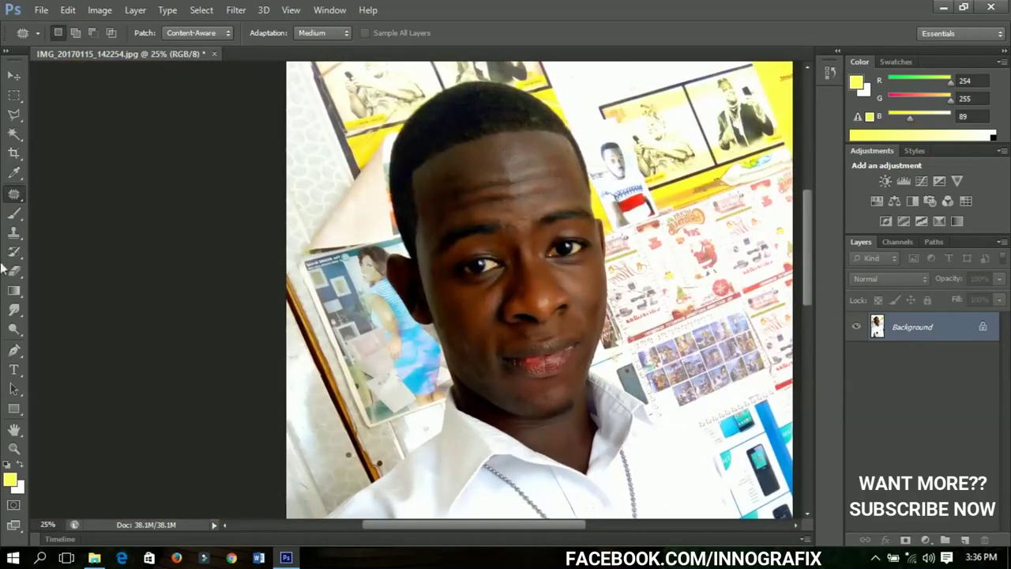
Select the Brush Tool and set it to 288 px size with 0% hardness
{"action": "left_click", "coordinate": [14, 233]}
{"action": "left_click", "coordinate": [14, 213]}
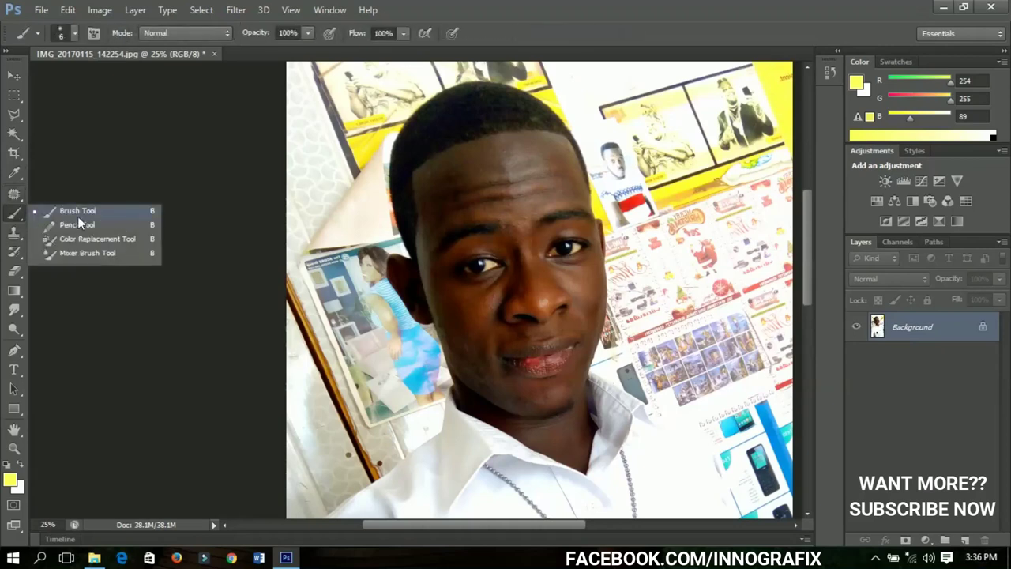
{"action": "left_click", "coordinate": [77, 212]}
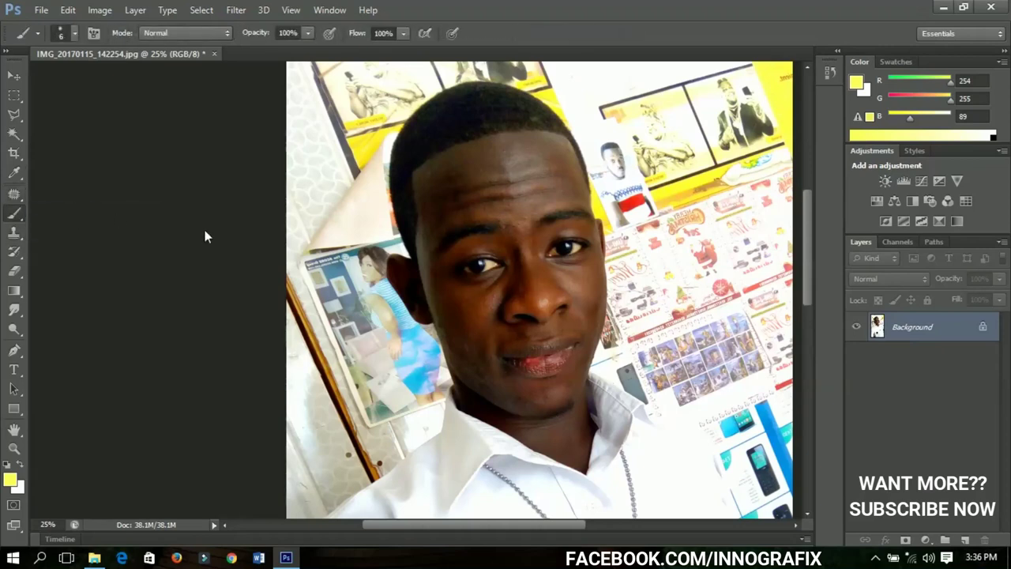
{"action": "right_click", "coordinate": [493, 282]}
{"action": "mouse_move", "coordinate": [542, 312]}
{"action": "left_mouse_down"}
{"action": "mouse_move", "coordinate": [537, 289]}
{"action": "mouse_move", "coordinate": [546, 296]}
{"action": "mouse_move", "coordinate": [523, 314]}
{"action": "mouse_move", "coordinate": [632, 316]}
{"action": "left_mouse_up"}
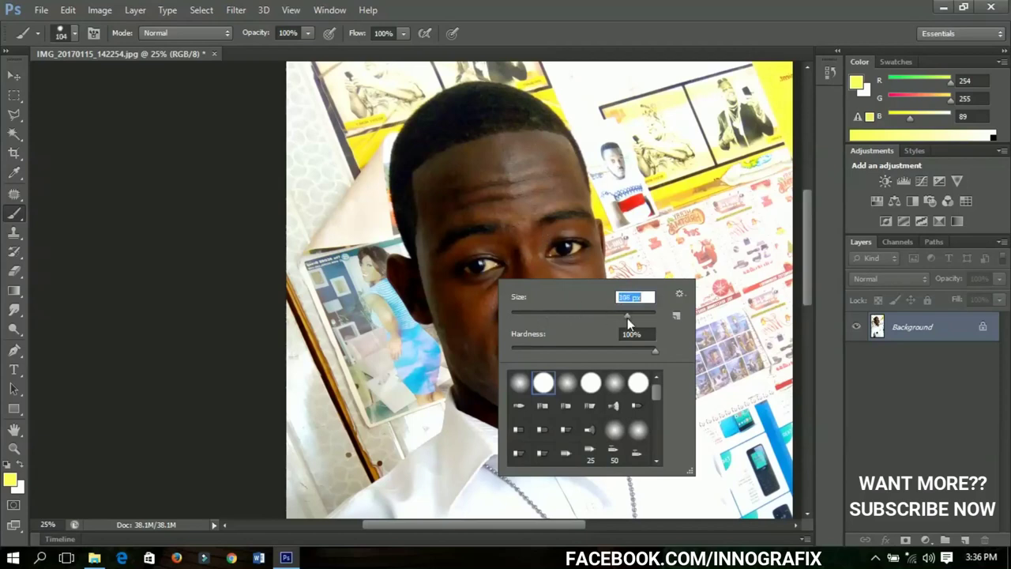
{"action": "left_click", "coordinate": [626, 314]}
{"action": "mouse_move", "coordinate": [582, 352]}
{"action": "left_mouse_down"}
{"action": "mouse_move", "coordinate": [546, 351]}
{"action": "mouse_move", "coordinate": [573, 339]}
{"action": "left_mouse_up"}
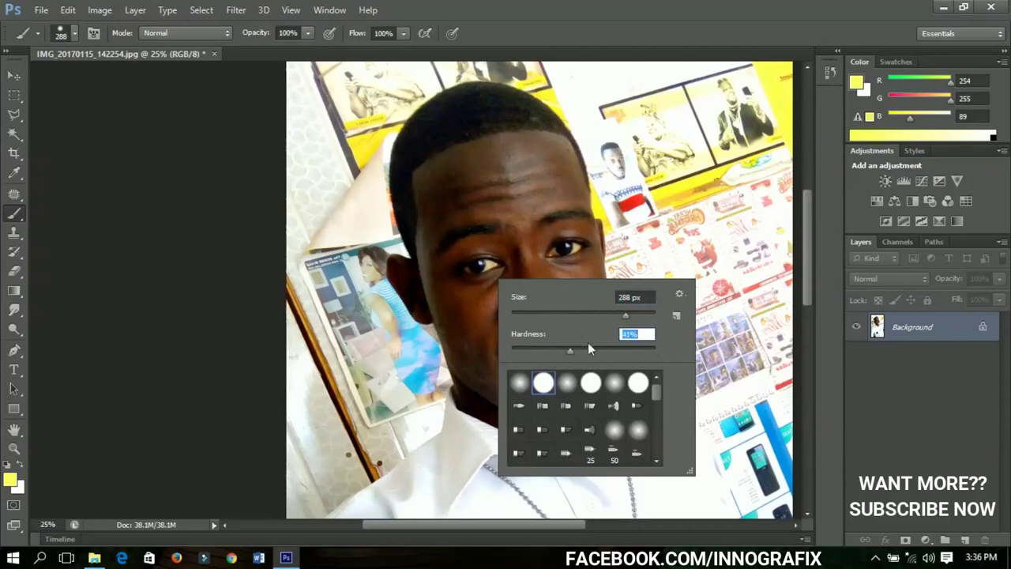
{"action": "left_click", "coordinate": [745, 368]}
Paint a yellow test stroke, undo it, and repaint a soft-edged yellow stroke across the face
{"action": "left_click_drag", "start_coordinate": [483, 269], "coordinate": [635, 268]}
{"action": "mouse_move", "coordinate": [521, 329]}
{"action": "left_mouse_down"}
{"action": "mouse_move", "coordinate": [582, 332]}
{"action": "mouse_move", "coordinate": [537, 345]}
{"action": "left_mouse_up"}
{"action": "key", "text": "ctrl+alt+z"}
{"action": "key", "text": "ctrl+alt+z"}
{"action": "right_click", "coordinate": [524, 289]}
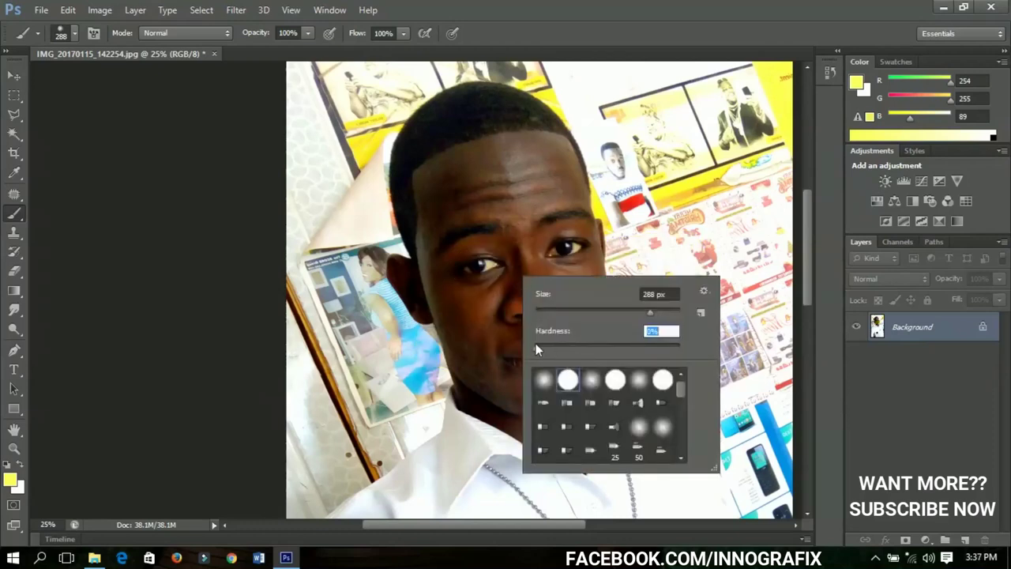
{"action": "key", "text": "Return"}
{"action": "mouse_move", "coordinate": [488, 264]}
{"action": "left_mouse_down"}
{"action": "mouse_move", "coordinate": [548, 291]}
{"action": "mouse_move", "coordinate": [604, 270]}
{"action": "mouse_move", "coordinate": [721, 187]}
{"action": "mouse_move", "coordinate": [730, 264]}
{"action": "mouse_move", "coordinate": [585, 300]}
{"action": "mouse_move", "coordinate": [521, 298]}
{"action": "mouse_move", "coordinate": [512, 258]}
{"action": "left_mouse_up"}
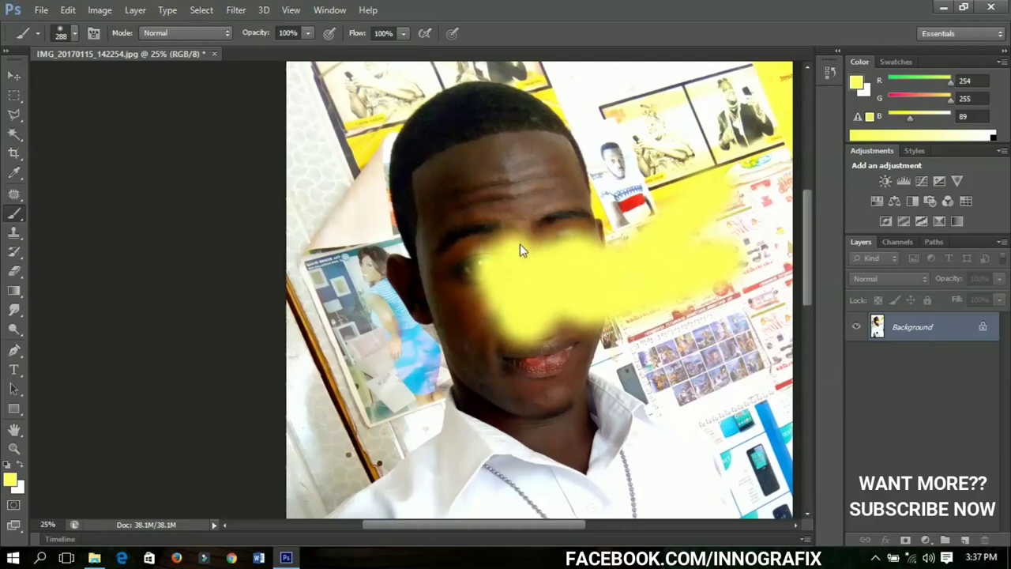
Undo the yellow strokes and forehead dab, browsing the brush presets and their options menu
{"action": "key", "text": "ctrl+alt+z"}
{"action": "right_click", "coordinate": [516, 255]}
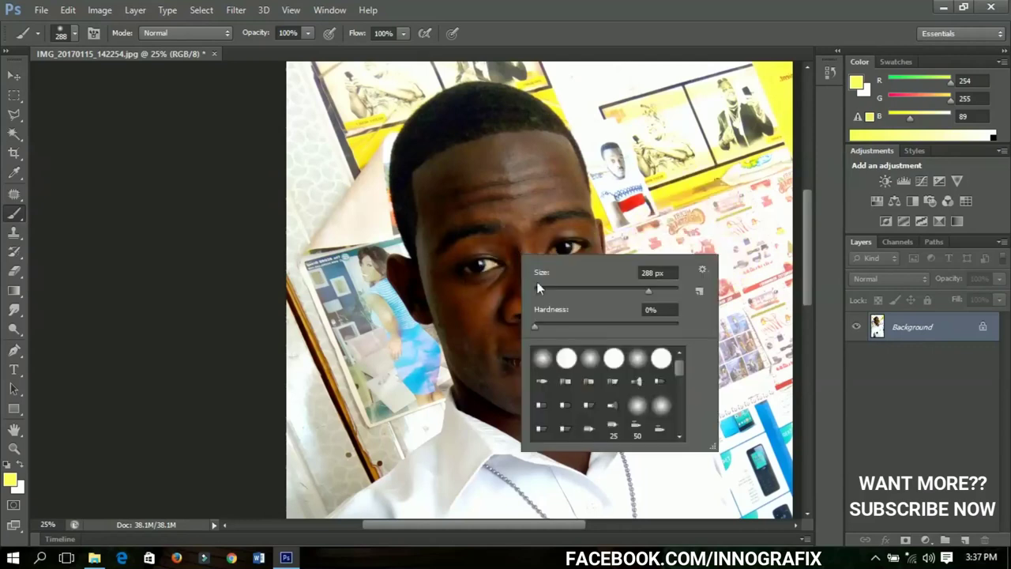
{"action": "scroll", "coordinate": [591, 360], "scroll_direction": "down", "scroll_amount": 8}
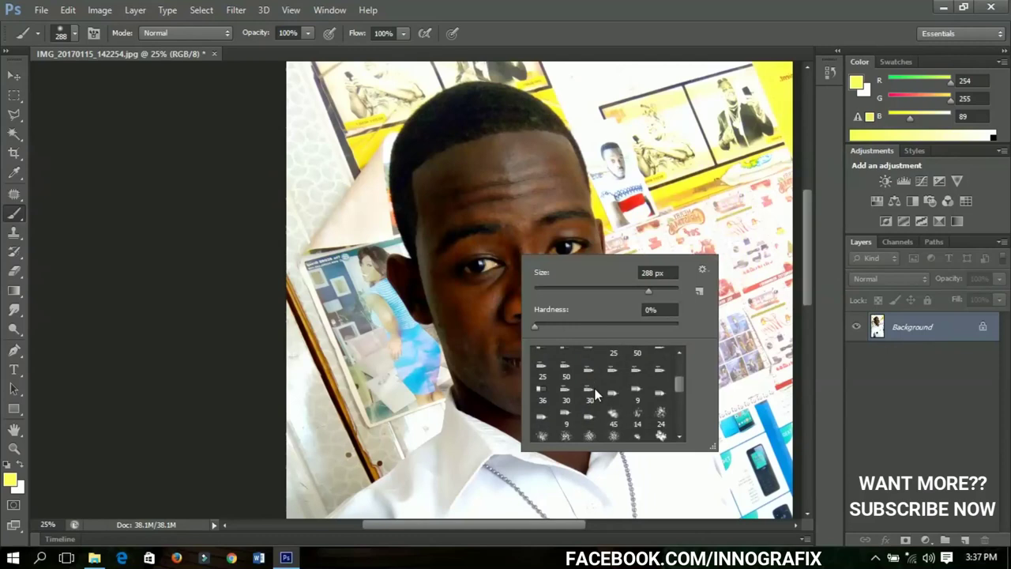
{"action": "scroll", "coordinate": [598, 392], "scroll_direction": "down", "scroll_amount": 2}
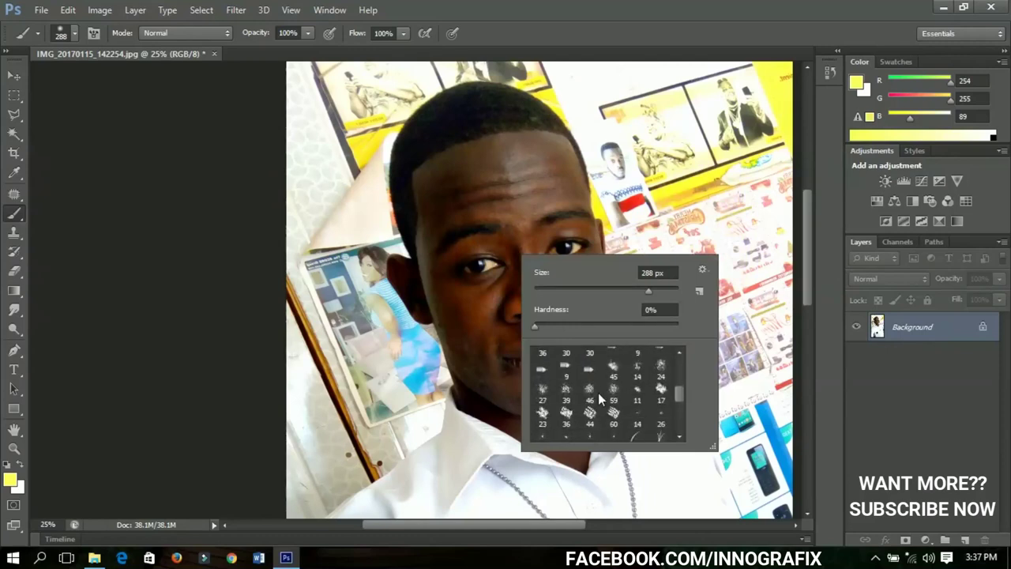
{"action": "left_click", "coordinate": [703, 269]}
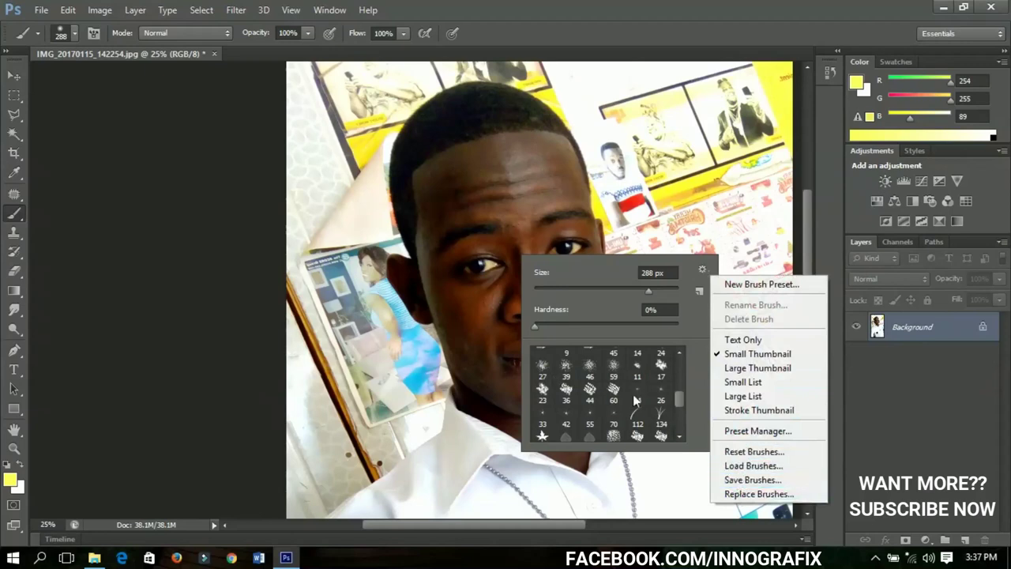
{"action": "left_click", "coordinate": [703, 269]}
{"action": "left_click", "coordinate": [702, 270]}
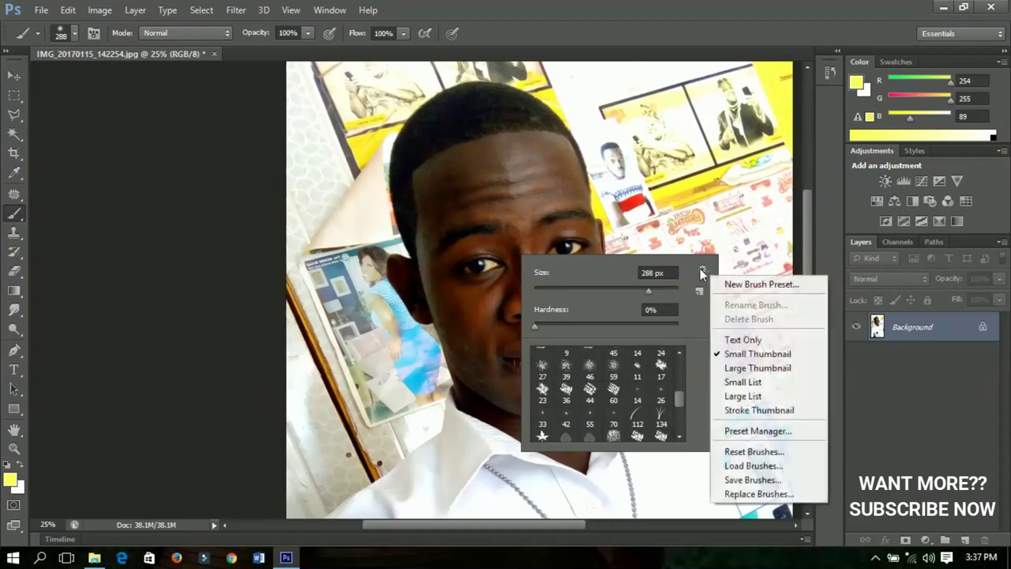
{"action": "left_click", "coordinate": [596, 259]}
{"action": "left_click", "coordinate": [535, 202]}
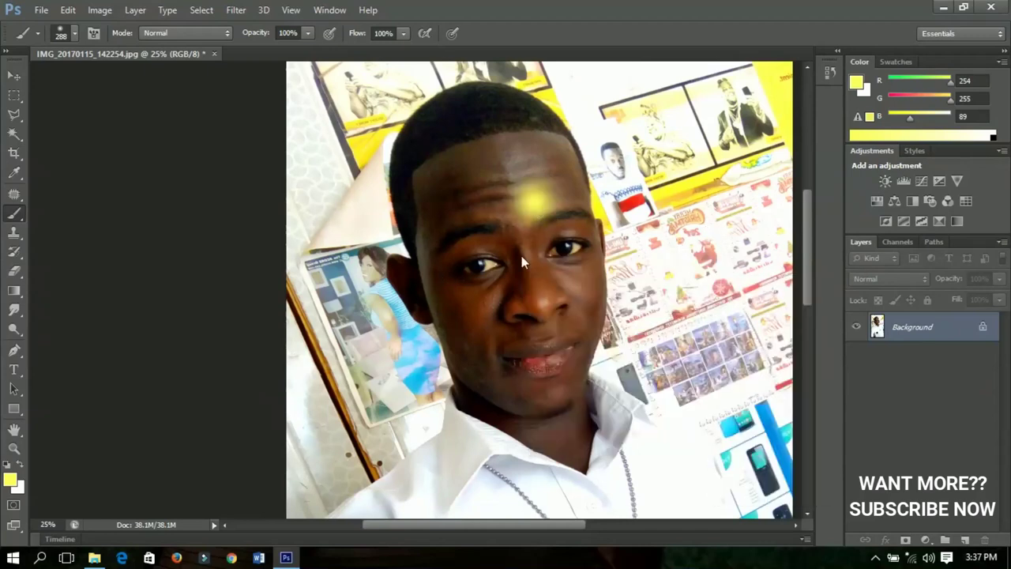
{"action": "key", "text": "ctrl+z"}
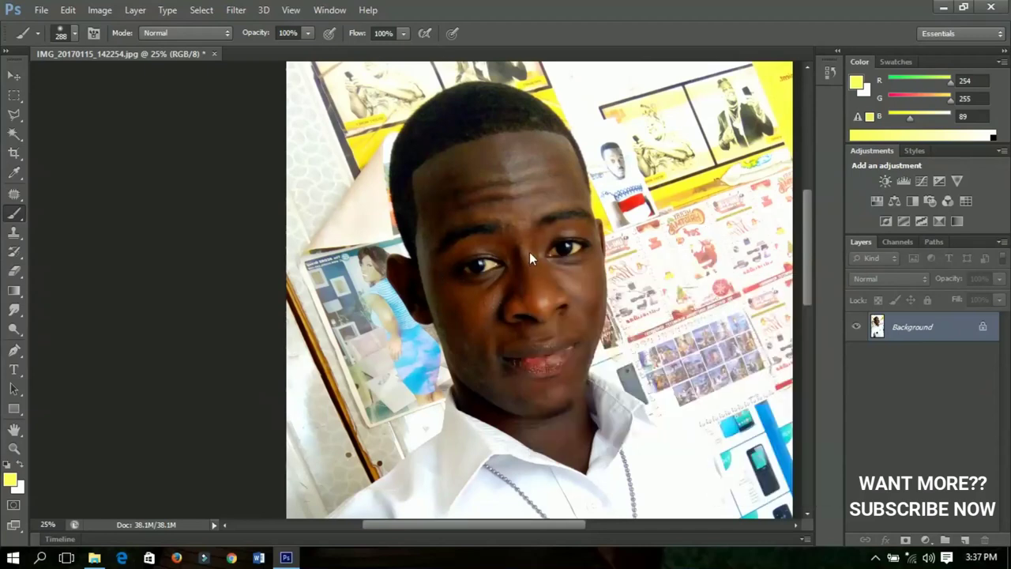
{"action": "key", "text": "ctrl+alt+z"}
{"action": "key", "text": "ctrl+alt+z"}
{"action": "key", "text": "ctrl+alt+z"}
Clone Stamp clean skin over the spots near the eye and right cheek, undoing a white blotch
{"action": "left_click", "coordinate": [15, 232]}
{"action": "left_click", "coordinate": [70, 232]}
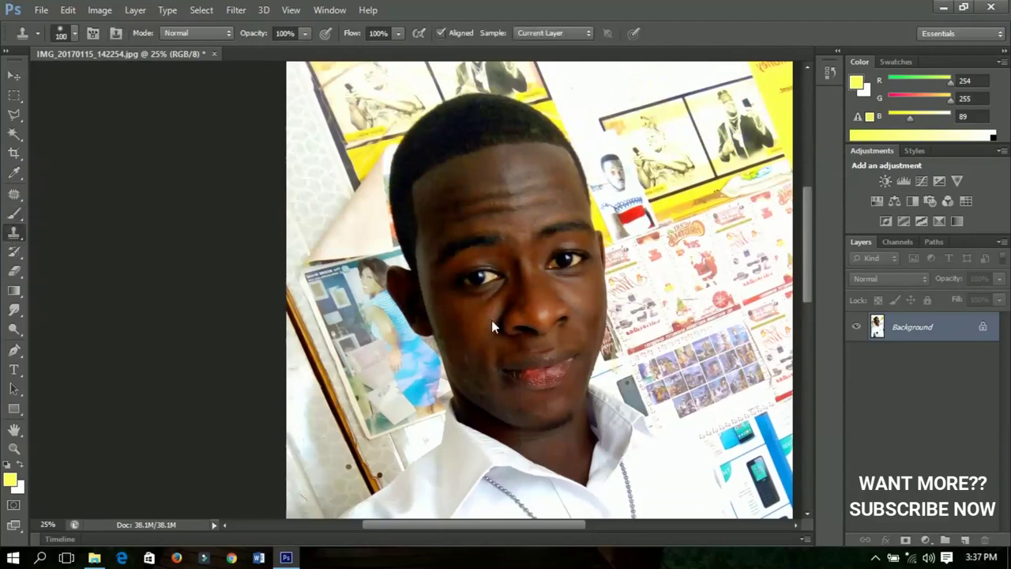
{"action": "scroll", "coordinate": [492, 281], "scroll_direction": "up", "scroll_amount": 2}
{"action": "scroll", "coordinate": [491, 286], "scroll_direction": "up", "scroll_amount": 1}
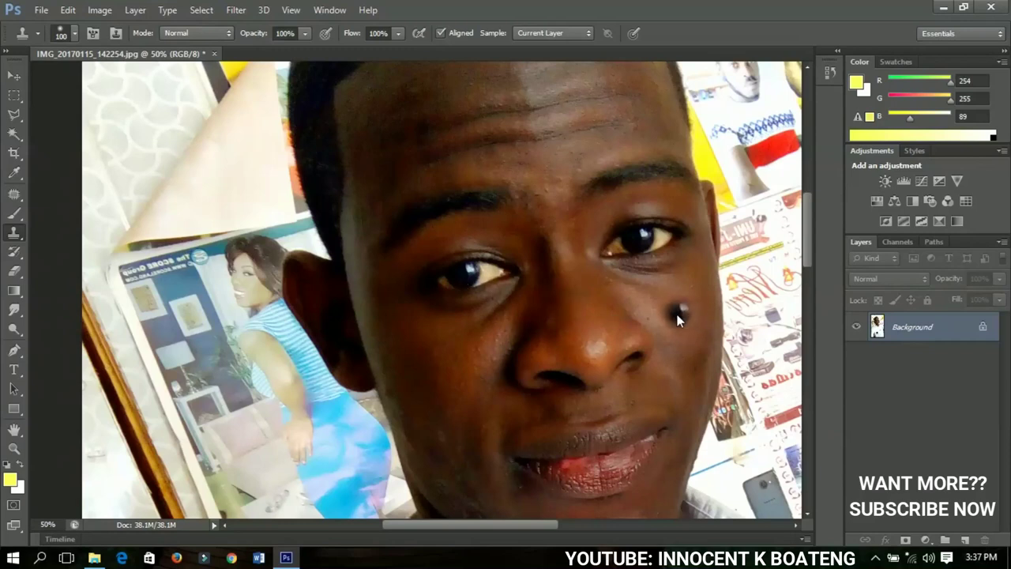
{"action": "left_click", "coordinate": [463, 276]}
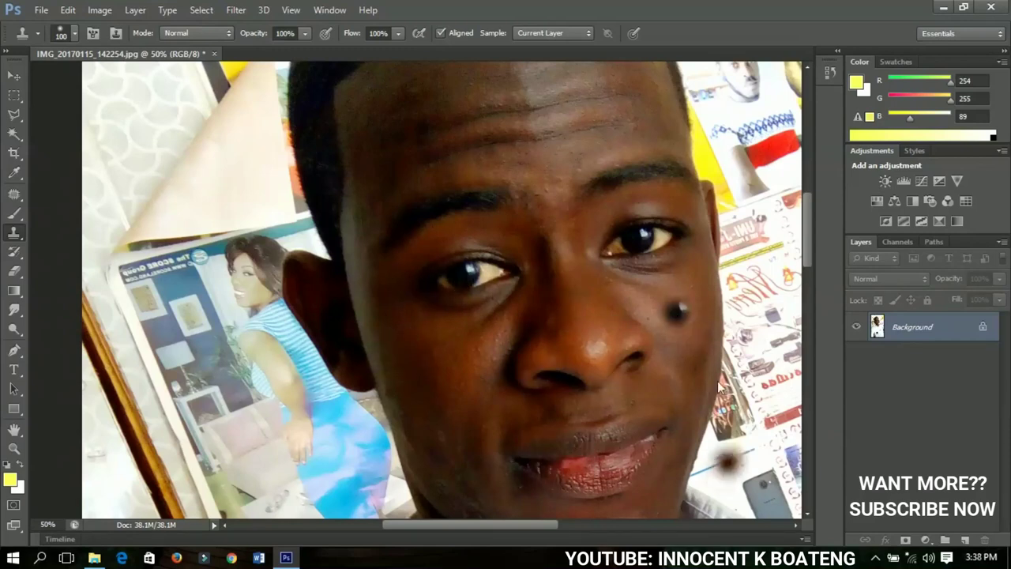
{"action": "left_click", "coordinate": [679, 346]}
{"action": "scroll", "coordinate": [387, 346], "scroll_direction": "down", "scroll_amount": 2}
{"action": "left_click", "coordinate": [386, 353]}
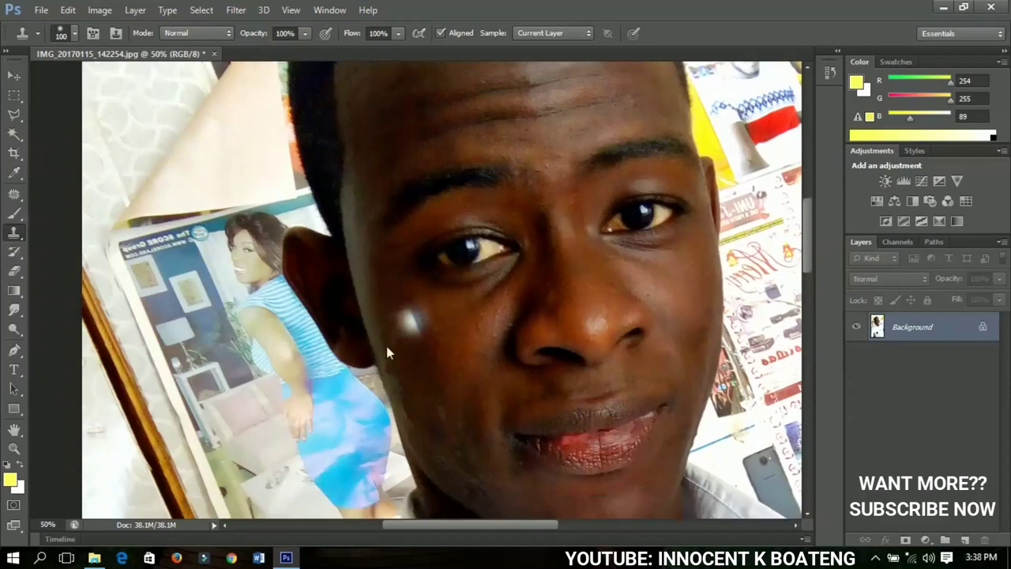
{"action": "scroll", "coordinate": [386, 346], "scroll_direction": "down", "scroll_amount": 1}
{"action": "key", "text": "ctrl+z"}
{"action": "left_click", "coordinate": [15, 253]}
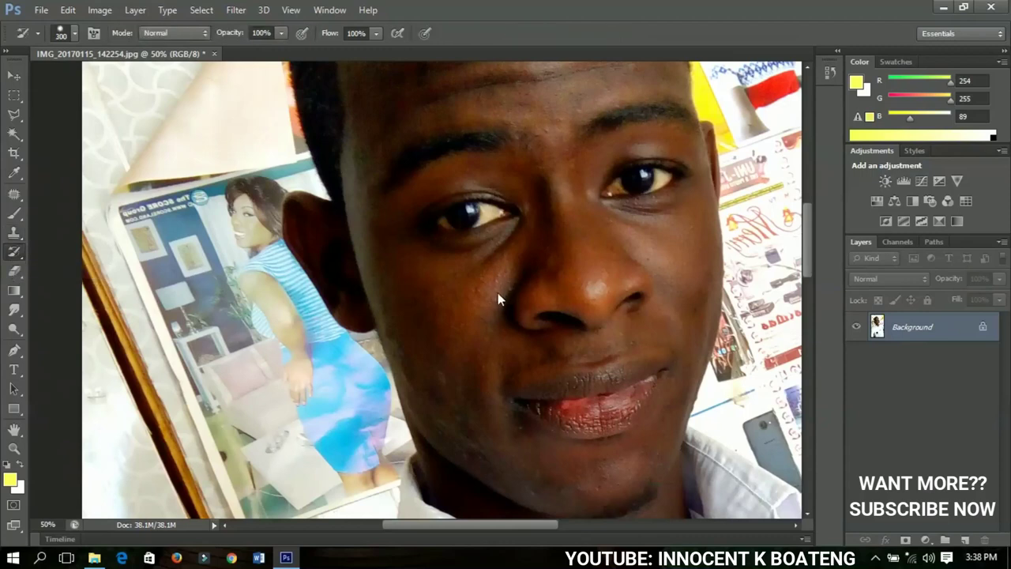
{"action": "scroll", "coordinate": [504, 308], "scroll_direction": "up", "scroll_amount": 2}
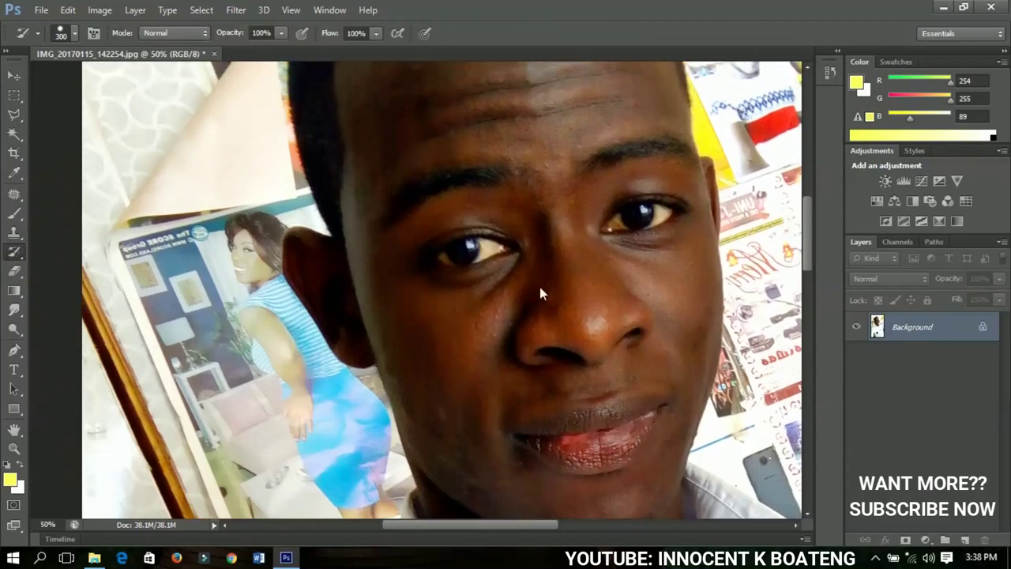
{"action": "scroll", "coordinate": [542, 373], "scroll_direction": "up", "scroll_amount": 2}
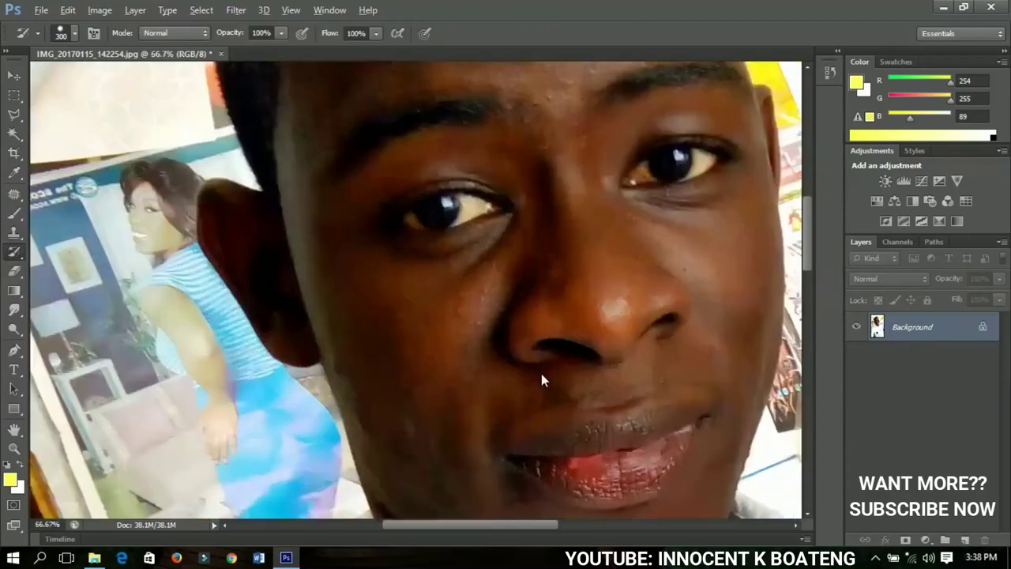
{"action": "scroll", "coordinate": [537, 276], "scroll_direction": "down", "scroll_amount": 3}
{"action": "scroll", "coordinate": [541, 283], "scroll_direction": "left", "scroll_amount": 2}
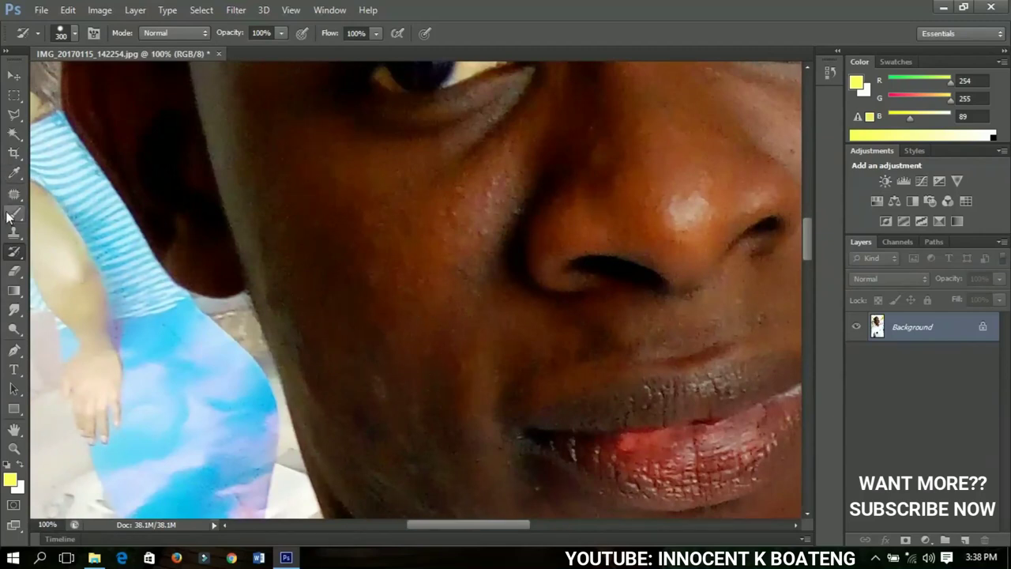
{"action": "scroll", "coordinate": [336, 261], "scroll_direction": "up", "scroll_amount": 2}
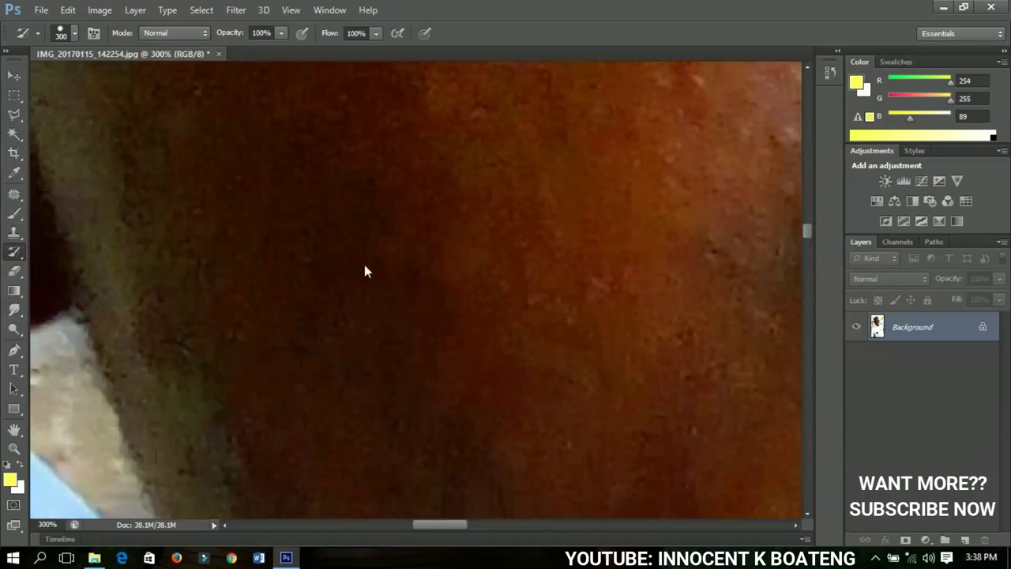
{"action": "scroll", "coordinate": [365, 271], "scroll_direction": "down", "scroll_amount": 5}
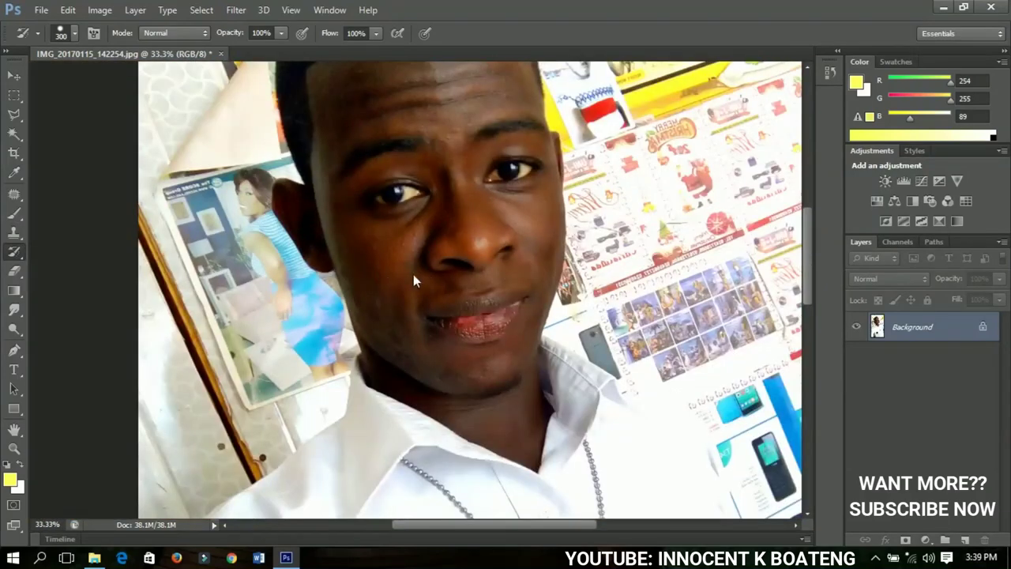